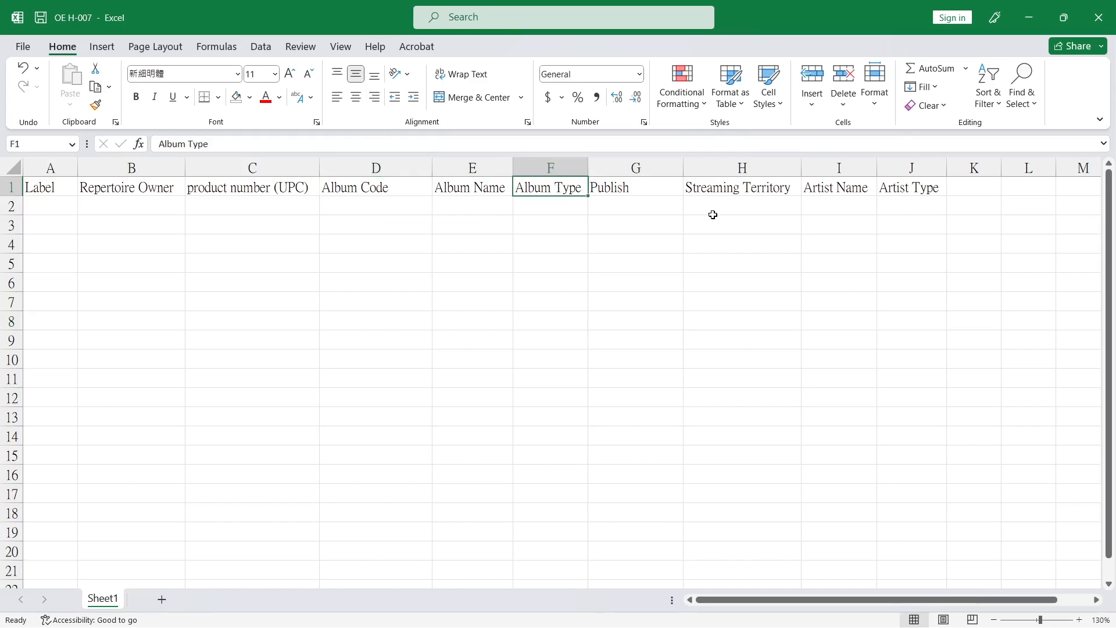
- Fill the Album Type and Artist Type header cells with yellow
{"action": "left_click", "coordinate": [927, 189], "text": "ctrl"}
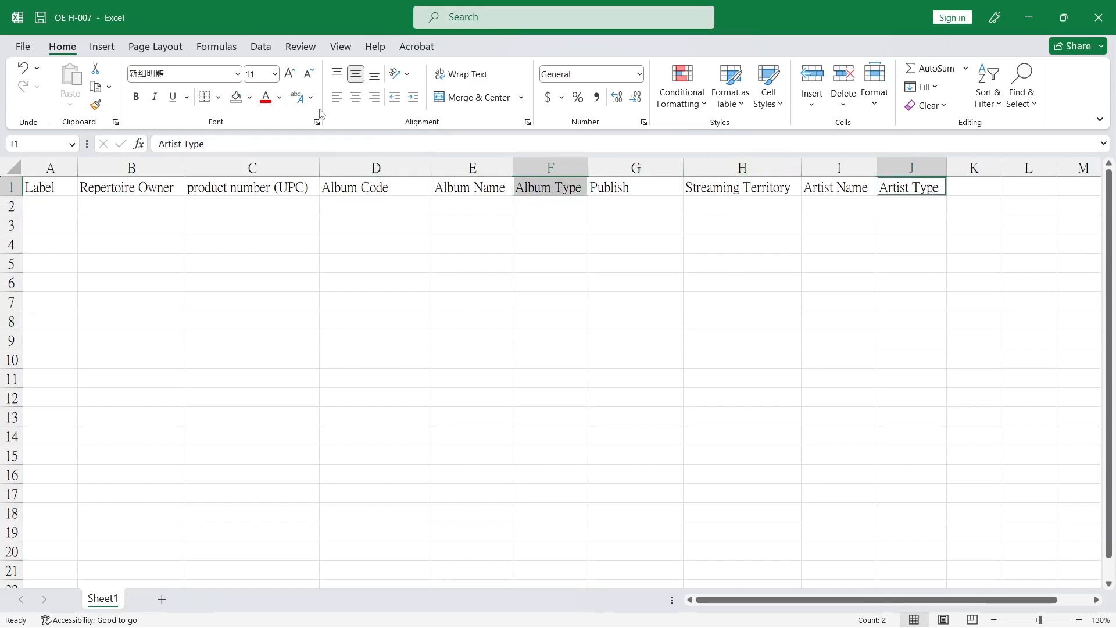
{"action": "left_click", "coordinate": [250, 97]}
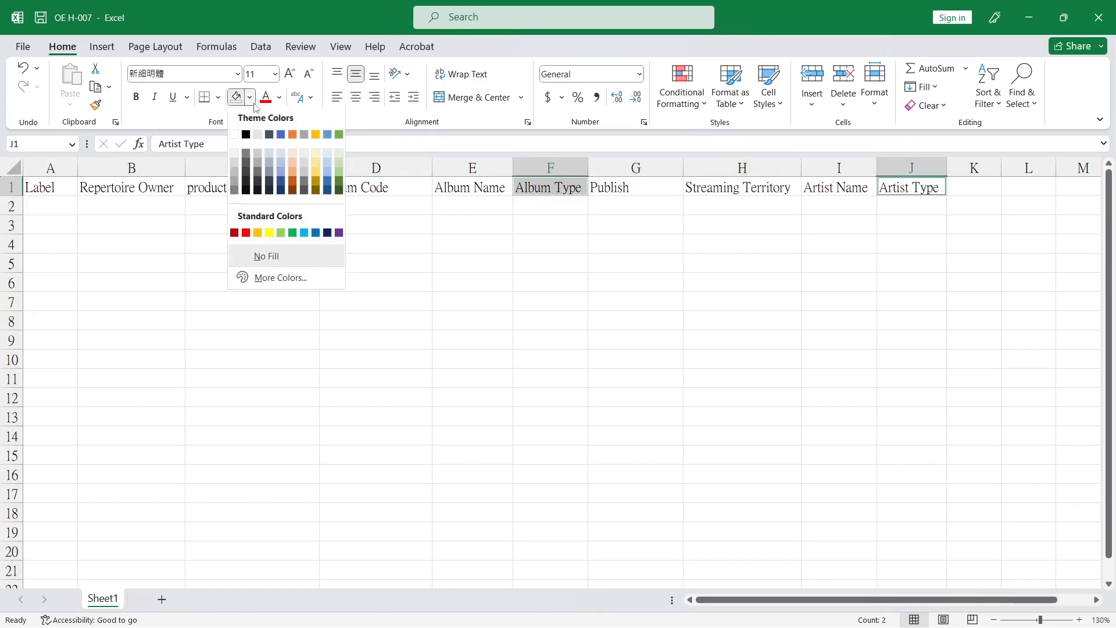
{"action": "left_click", "coordinate": [267, 233]}
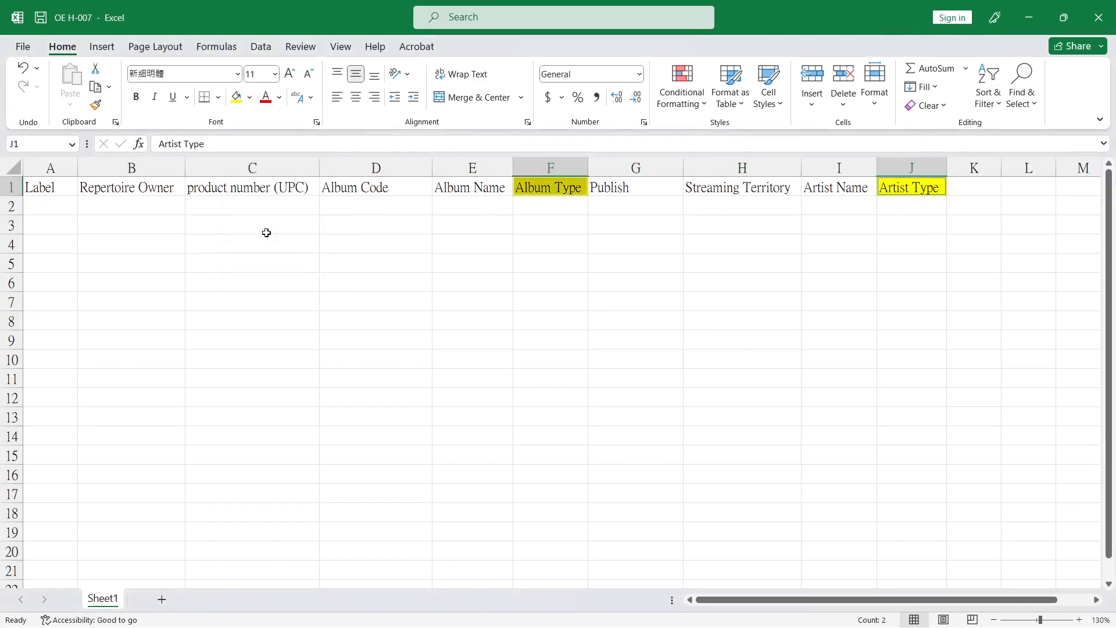
- Fill rows 2 to 16 with album codes AB001 to AB015, album names Alfa to Oscar and streaming territory WW
{"action": "left_click", "coordinate": [367, 212]}
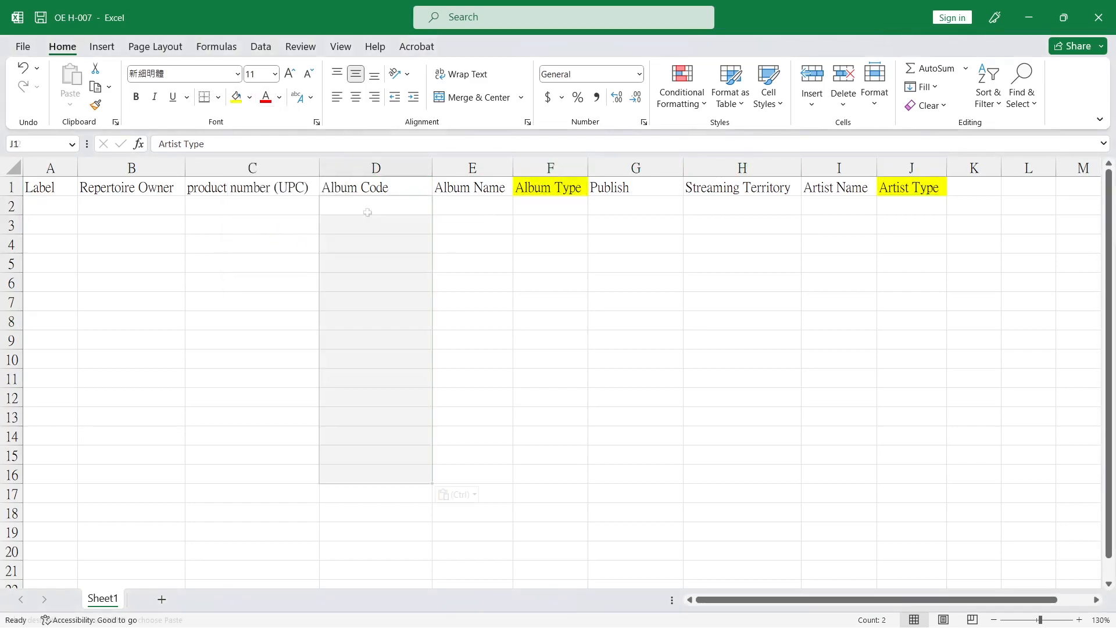
{"action": "type", "text": "AB001 AB002 AB003 AB004 AB005 AB006 AB007 AB008 AB009 AB010 AB011 AB012 AB013 AB014 AB015"}
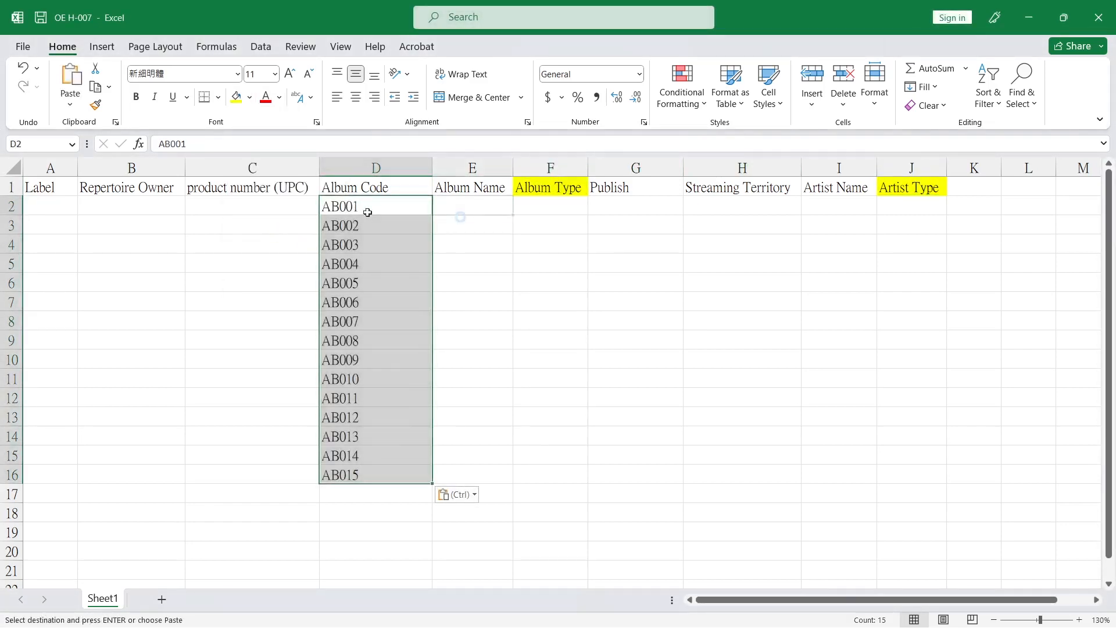
{"action": "left_click", "coordinate": [458, 214]}
{"action": "type", "text": "Alfa Bravo Charlie Delta Echo Foxtrot Golf Hotel India Juliett Kilo Lima Mike November Oscar"}
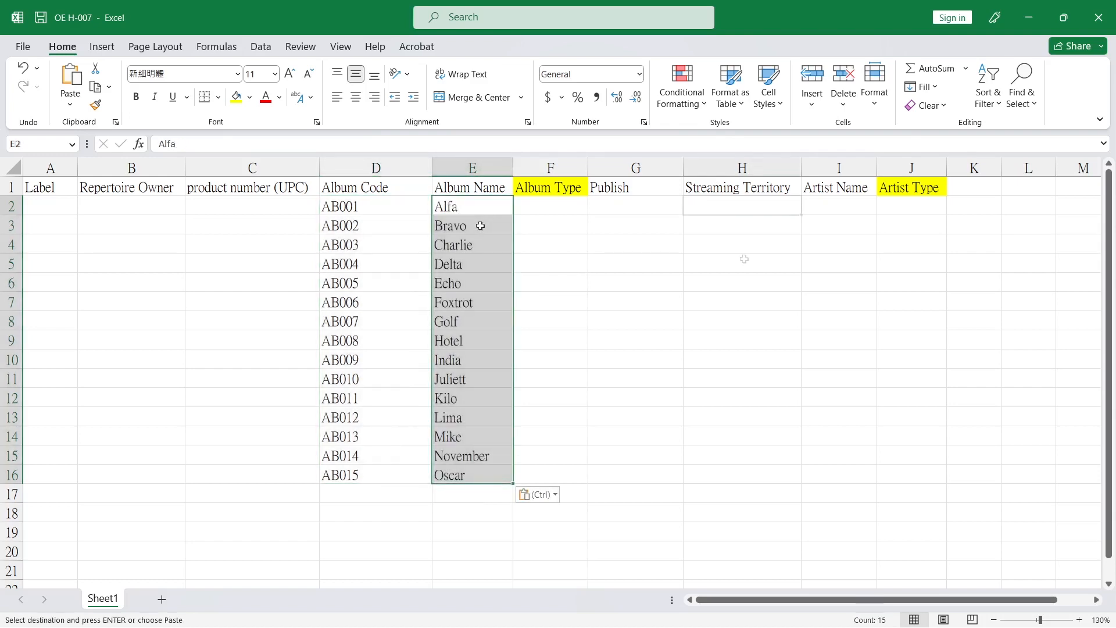
{"action": "left_click", "coordinate": [738, 208]}
{"action": "type", "text": "WW WW WW WW WW WW WW WW WW WW WW WW WW WW WW"}
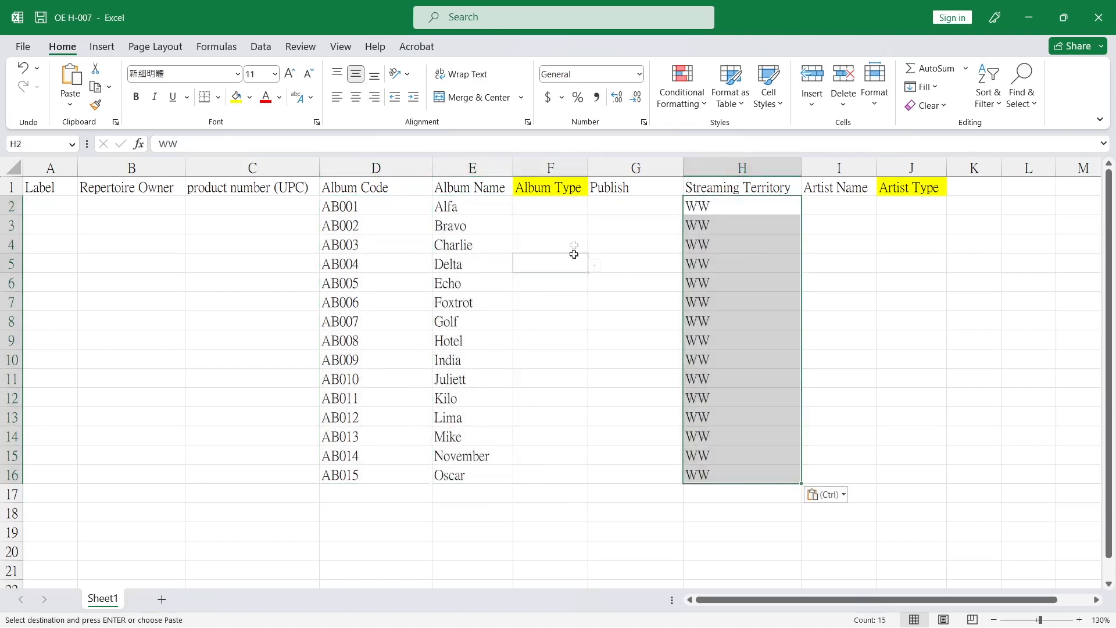
- Set the album types for rows 2 to 5 to Record Label, EP, Single and Greatest hits
{"action": "left_click", "coordinate": [575, 207]}
{"action": "left_click", "coordinate": [593, 208]}
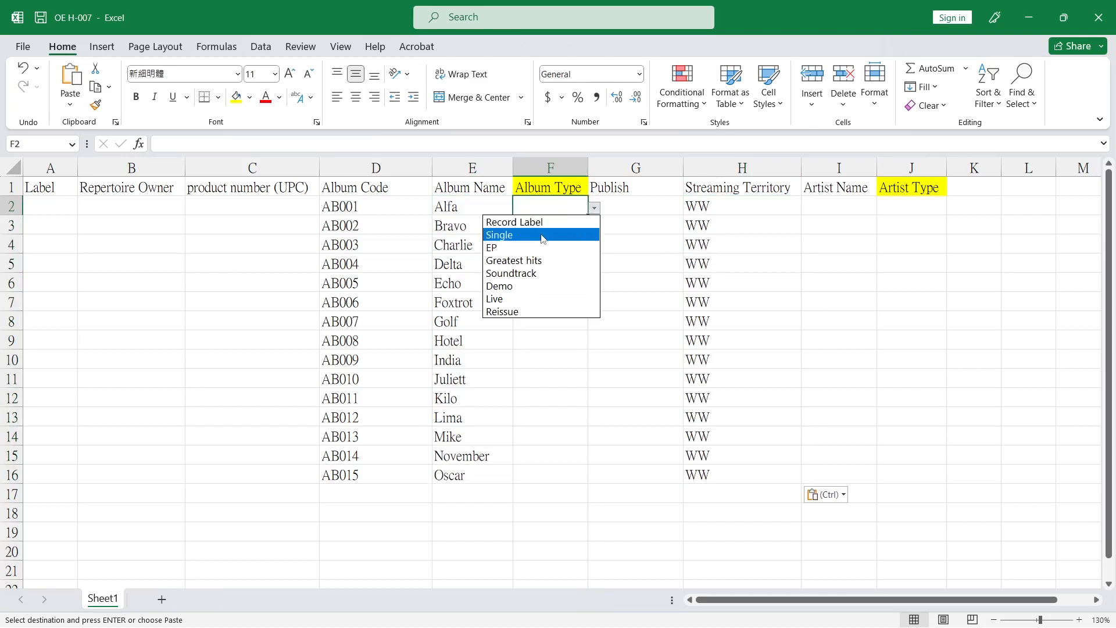
{"action": "left_click", "coordinate": [541, 222]}
{"action": "left_click", "coordinate": [576, 227]}
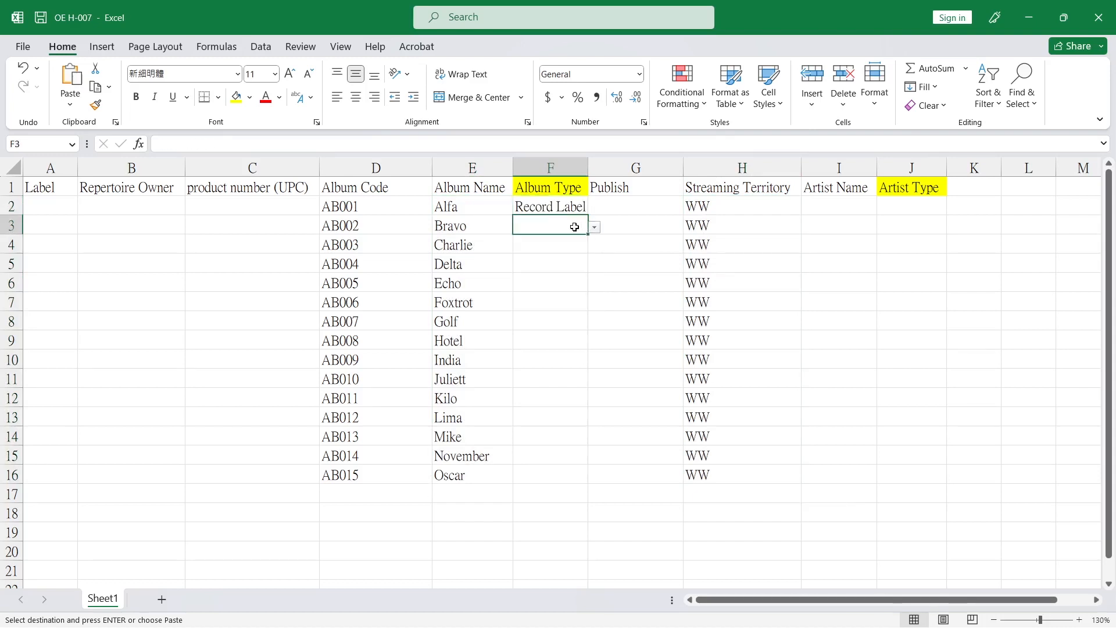
{"action": "left_click", "coordinate": [581, 264]}
{"action": "left_click", "coordinate": [572, 244]}
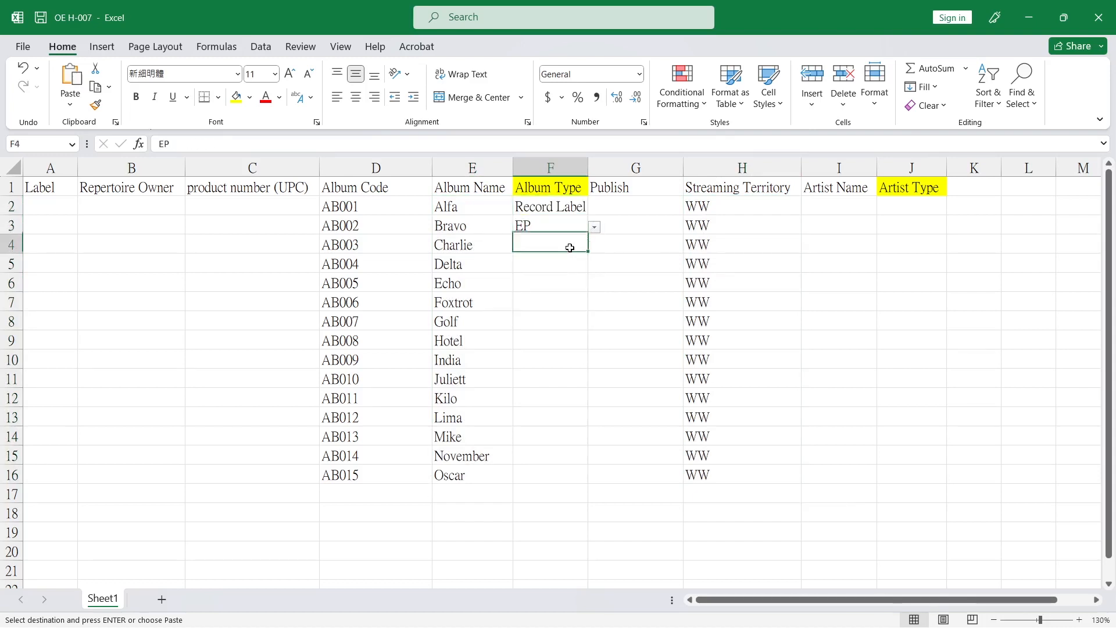
{"action": "left_click", "coordinate": [594, 248]}
{"action": "left_click", "coordinate": [561, 273]}
{"action": "left_click", "coordinate": [561, 266]}
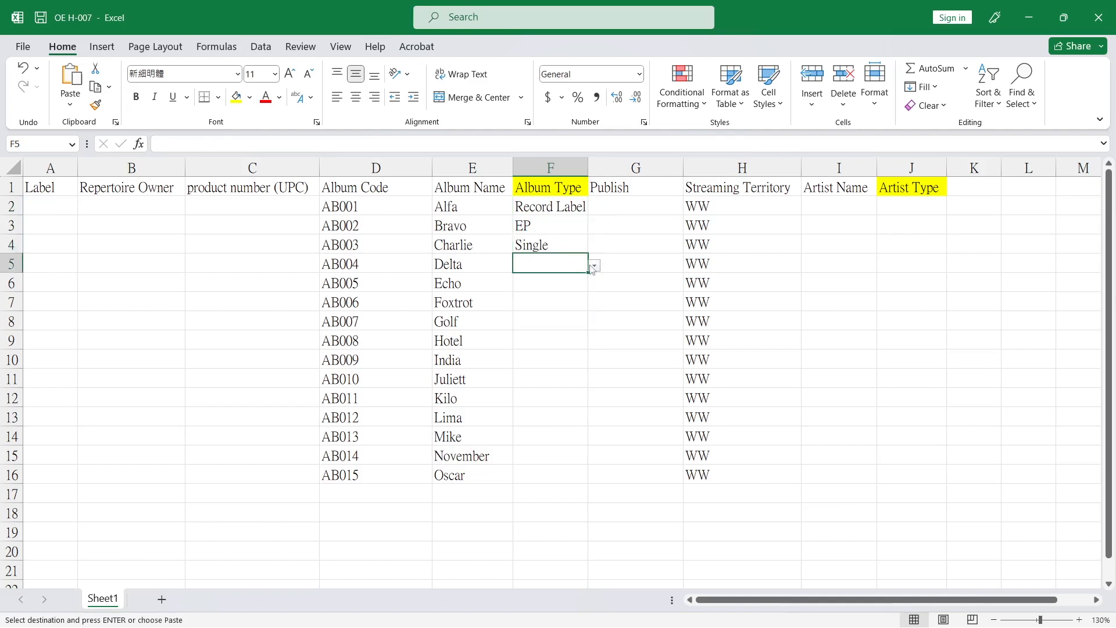
{"action": "left_click", "coordinate": [594, 265]}
{"action": "left_click", "coordinate": [561, 318]}
- Set the album types for Echo, Foxtrot, Golf and Hotel to Single, EP, Record Label and Demo
{"action": "left_click", "coordinate": [567, 283]}
{"action": "left_click", "coordinate": [593, 285]}
{"action": "left_click", "coordinate": [570, 312]}
{"action": "left_click", "coordinate": [568, 298]}
{"action": "left_click", "coordinate": [594, 303]}
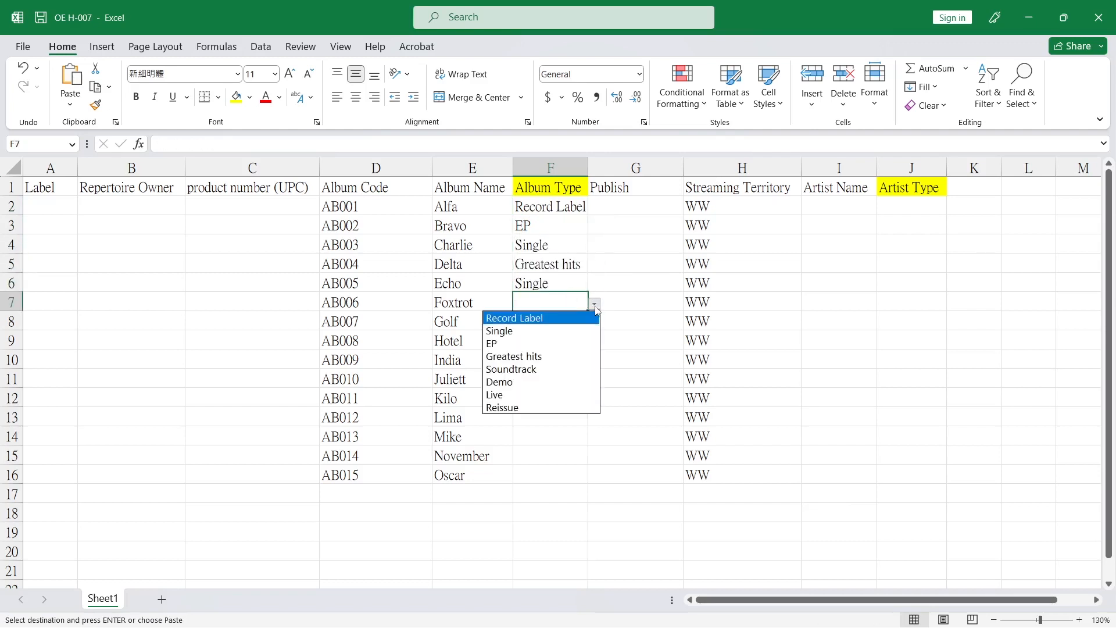
{"action": "left_click", "coordinate": [552, 351]}
{"action": "left_click", "coordinate": [551, 329]}
{"action": "left_click", "coordinate": [594, 323]}
{"action": "left_click", "coordinate": [553, 336]}
{"action": "left_click", "coordinate": [567, 348]}
{"action": "left_click", "coordinate": [594, 343]}
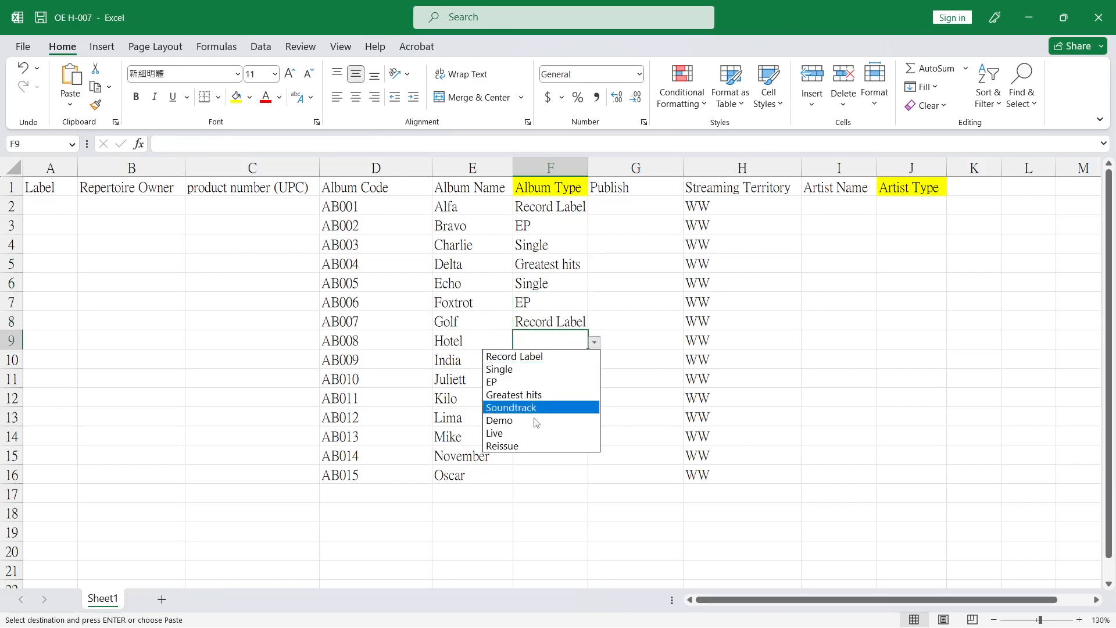
{"action": "left_click", "coordinate": [572, 421]}
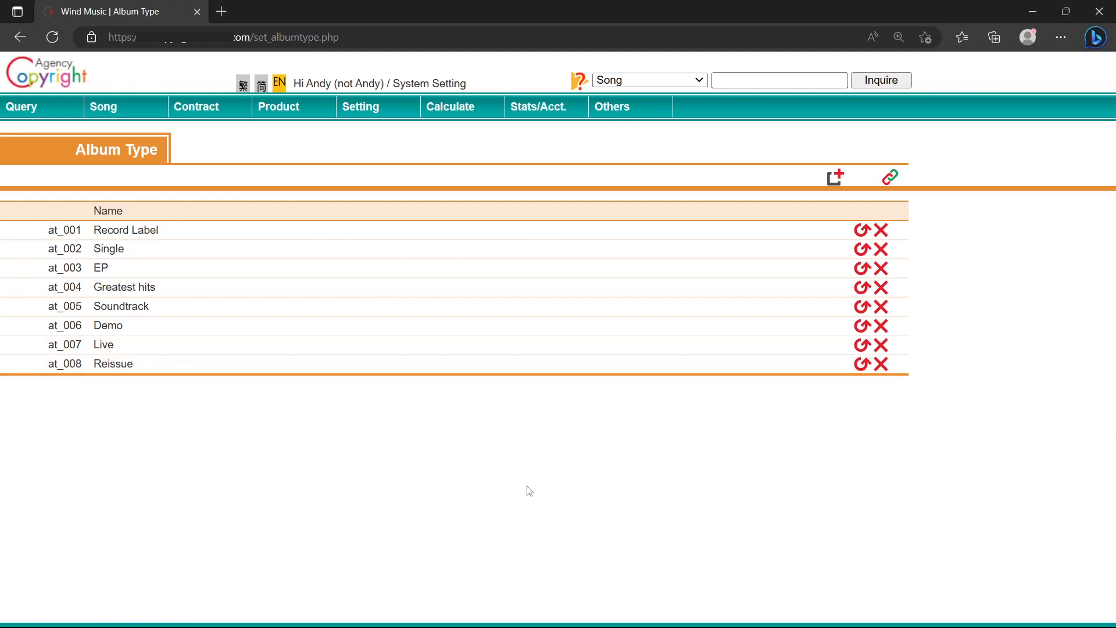
- On the copyright system's Album Type page in the browser, add a new album type named Compilation
{"action": "left_click", "coordinate": [835, 178]}
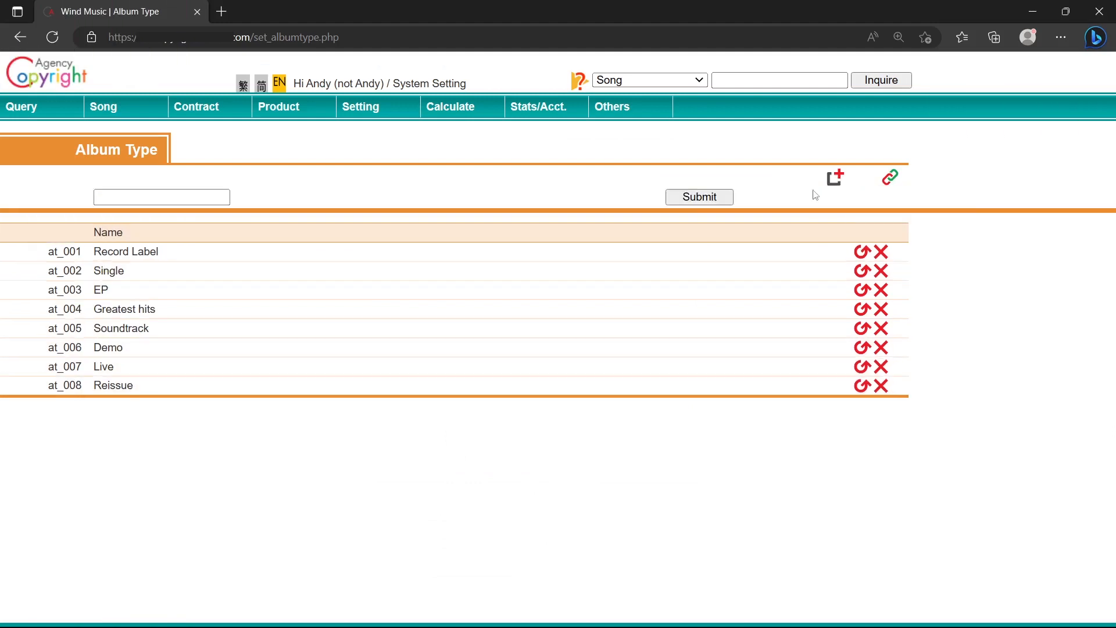
{"action": "left_click", "coordinate": [191, 196]}
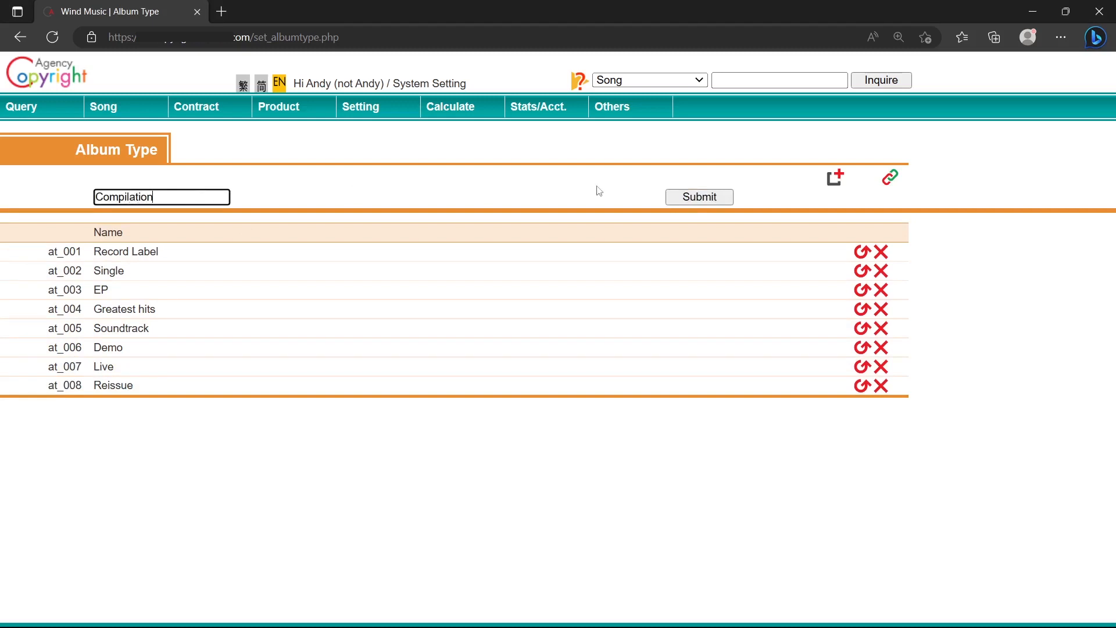
{"action": "left_click", "coordinate": [716, 197]}
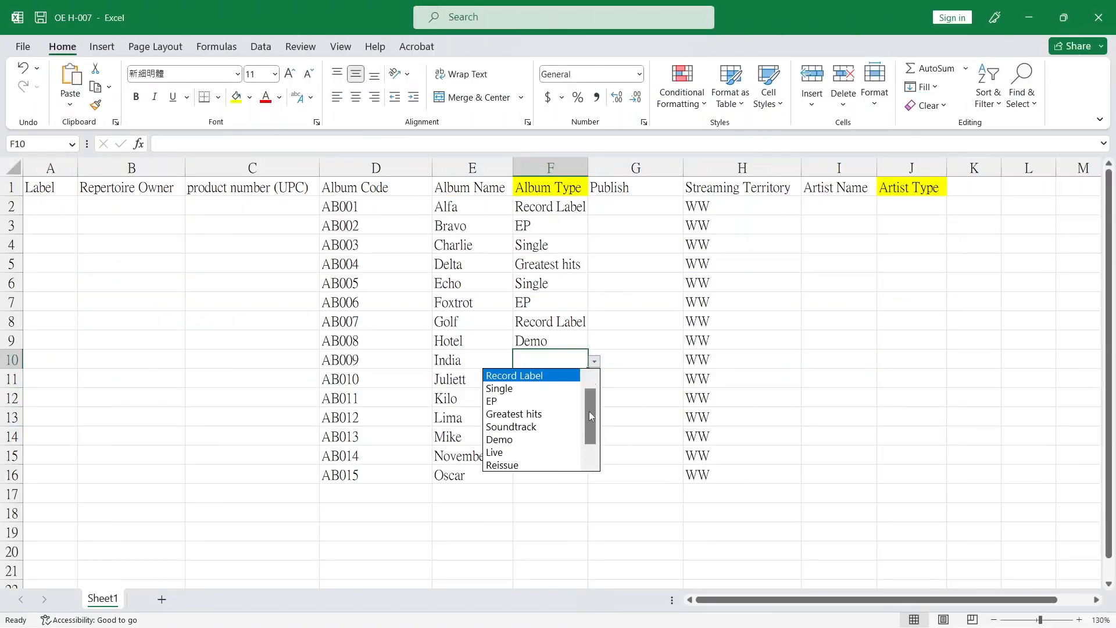
- In the Excel sheet, set the album types for India, Juliett and Kilo to Compilation, Reissue and Single
{"action": "left_click_drag", "start_coordinate": [591, 415], "coordinate": [588, 438]}
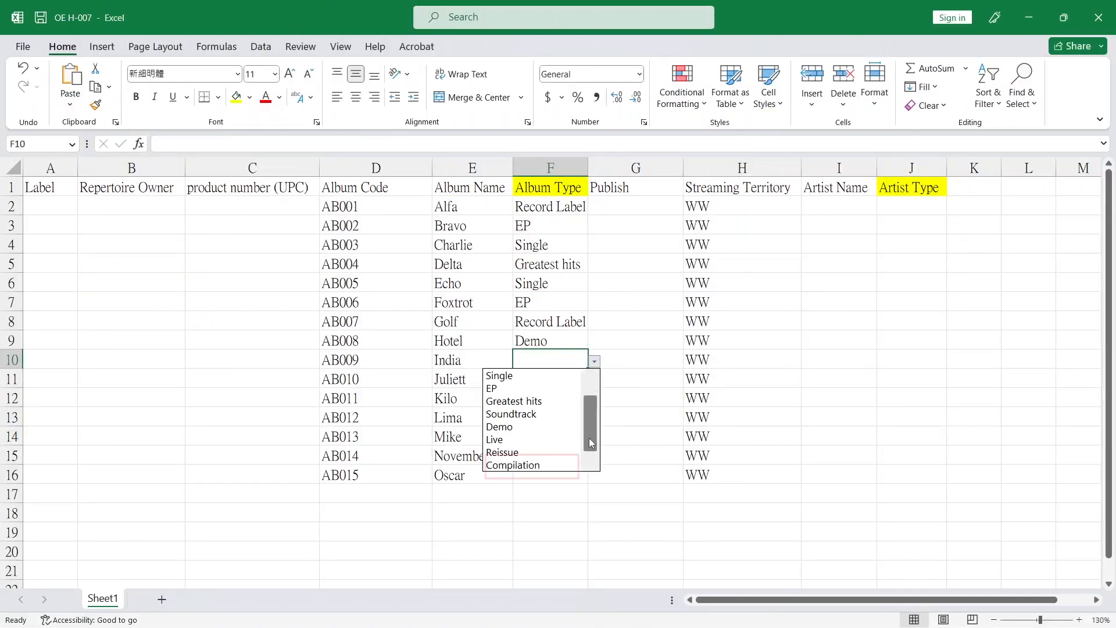
{"action": "left_click", "coordinate": [563, 465]}
{"action": "left_click", "coordinate": [560, 378]}
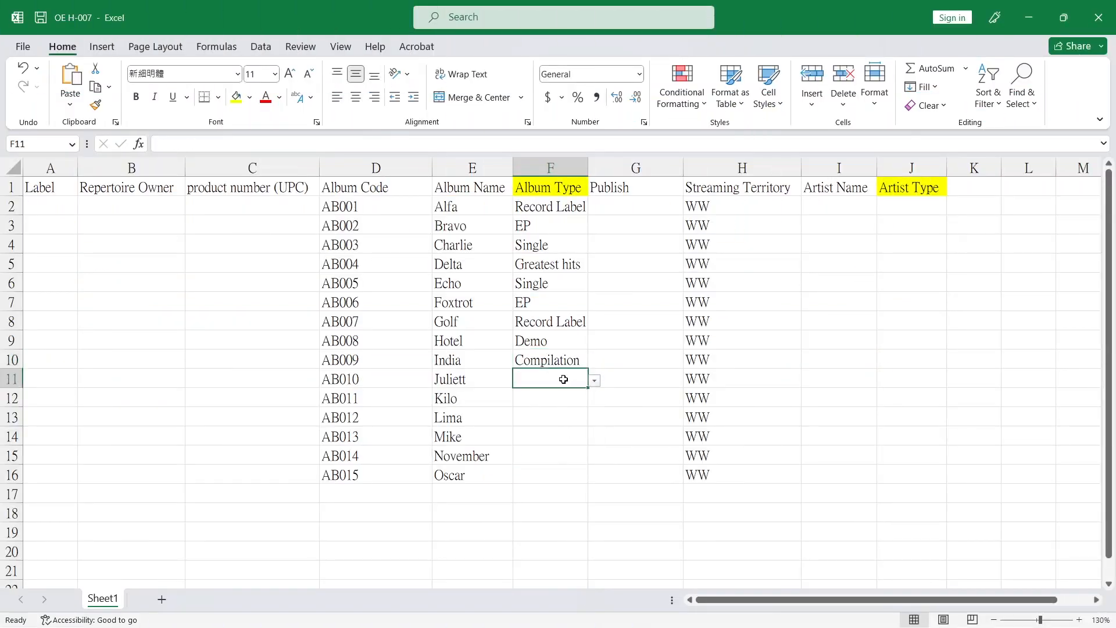
{"action": "left_click", "coordinate": [593, 382]}
{"action": "left_click", "coordinate": [552, 484]}
{"action": "left_click", "coordinate": [591, 431]}
{"action": "left_click", "coordinate": [553, 400]}
{"action": "left_click", "coordinate": [593, 400]}
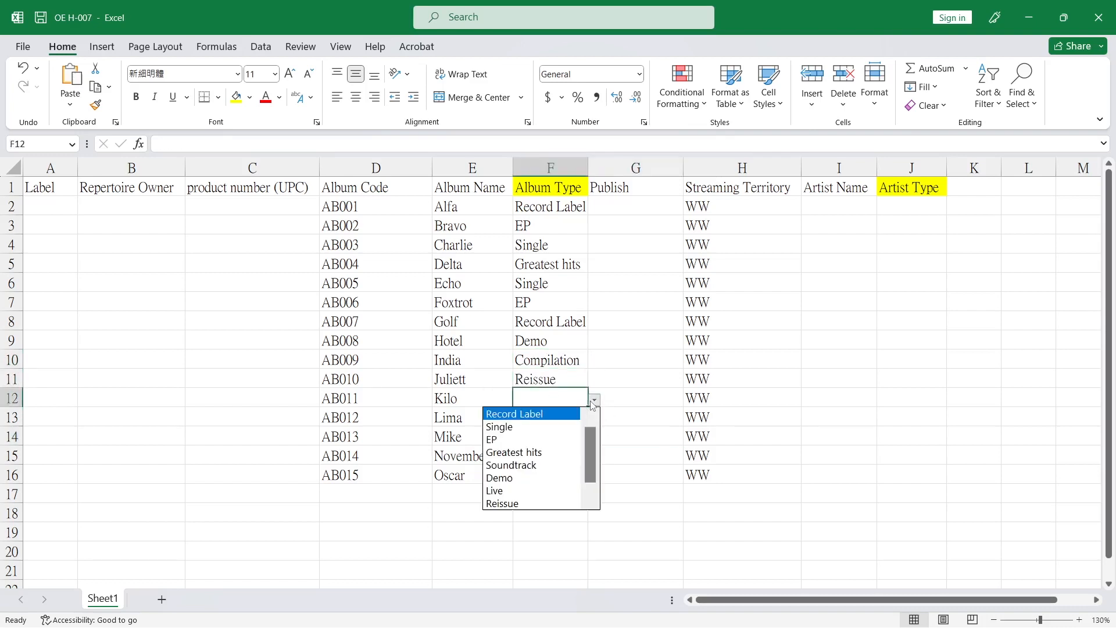
{"action": "left_click", "coordinate": [552, 426]}
- Set the album type to Soundtrack for Lima and Compilation for Mike, and pick a type for November
{"action": "left_click", "coordinate": [570, 422]}
{"action": "left_click", "coordinate": [593, 419]}
{"action": "left_click", "coordinate": [534, 485]}
{"action": "left_click", "coordinate": [568, 441]}
{"action": "left_click", "coordinate": [594, 437]}
{"action": "left_click_drag", "start_coordinate": [587, 499], "coordinate": [588, 512]}
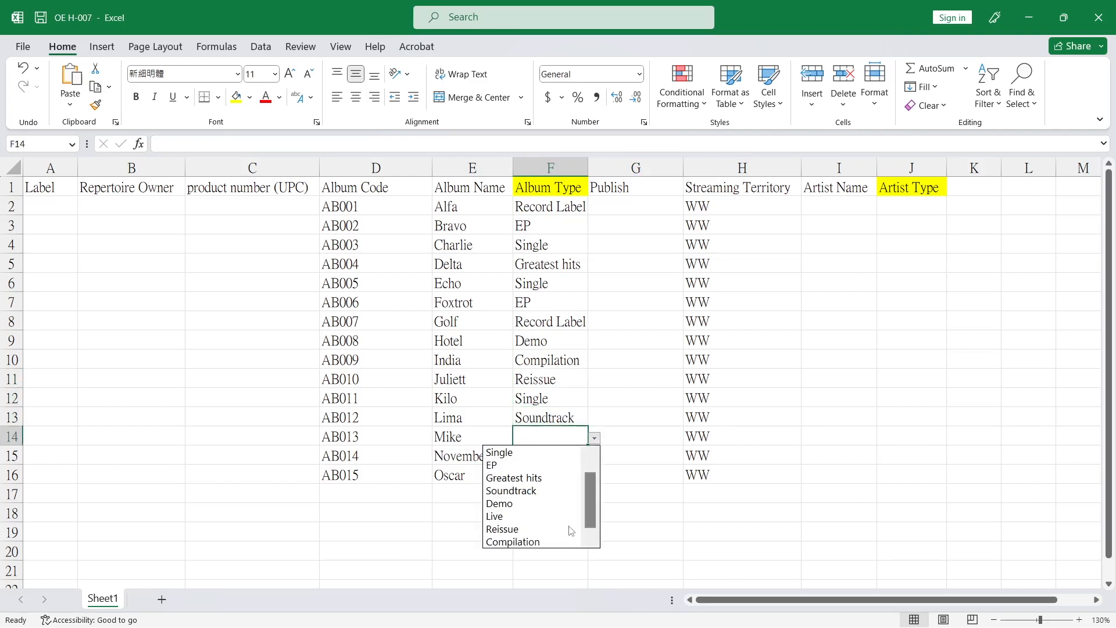
{"action": "left_click", "coordinate": [530, 539]}
{"action": "left_click", "coordinate": [583, 457]}
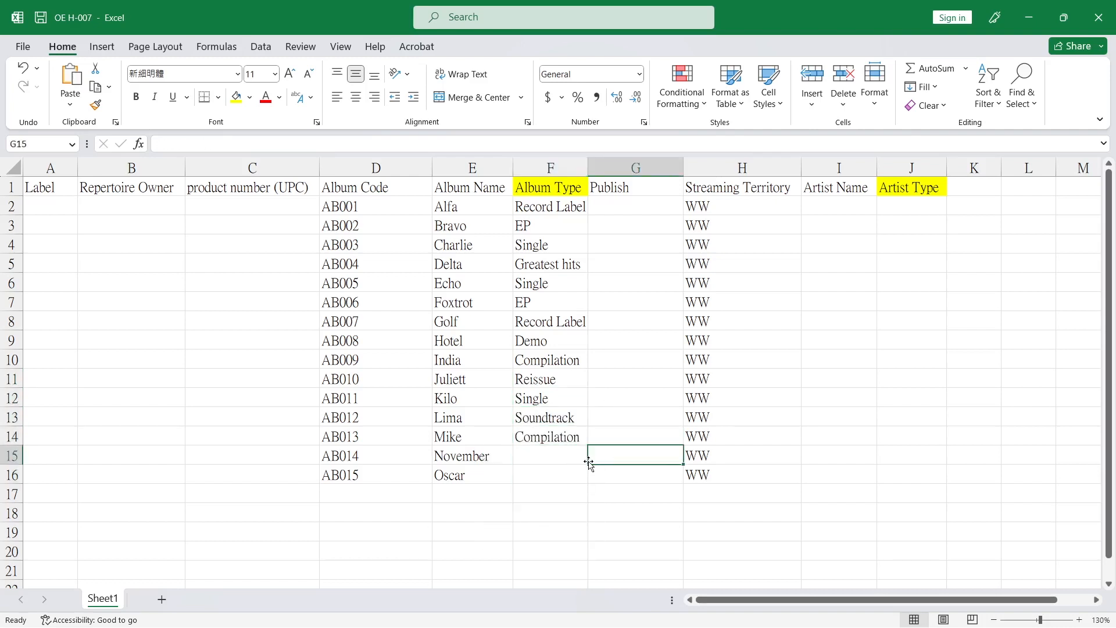
{"action": "left_click", "coordinate": [593, 458]}
{"action": "left_click", "coordinate": [549, 478]}
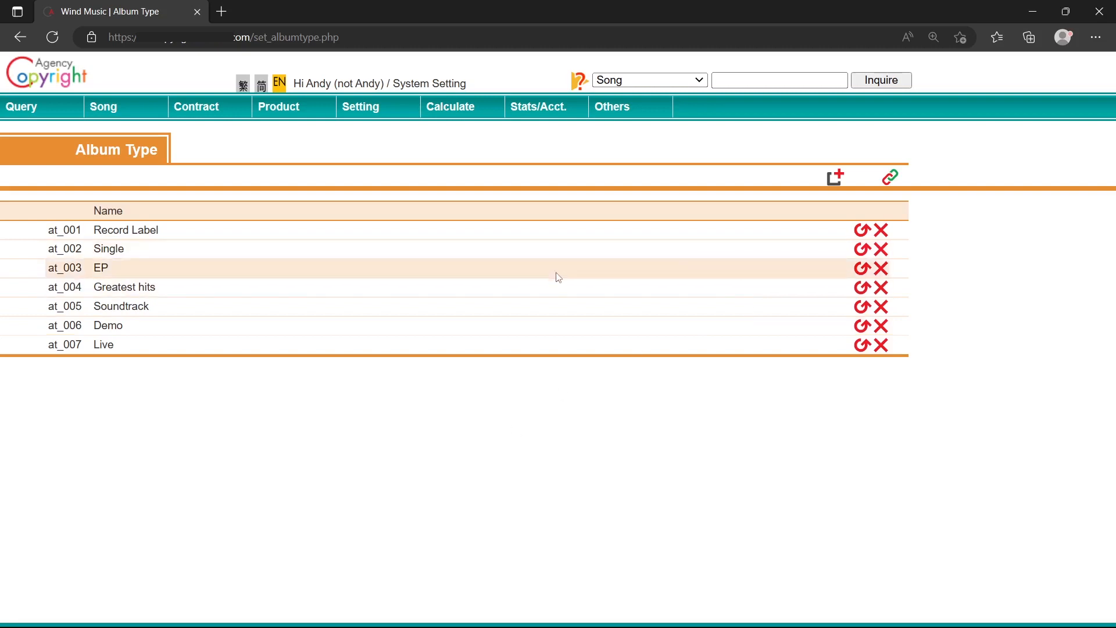
- Open the linked export page of the Album Type list in the browser and copy its web address
{"action": "left_click", "coordinate": [889, 176]}
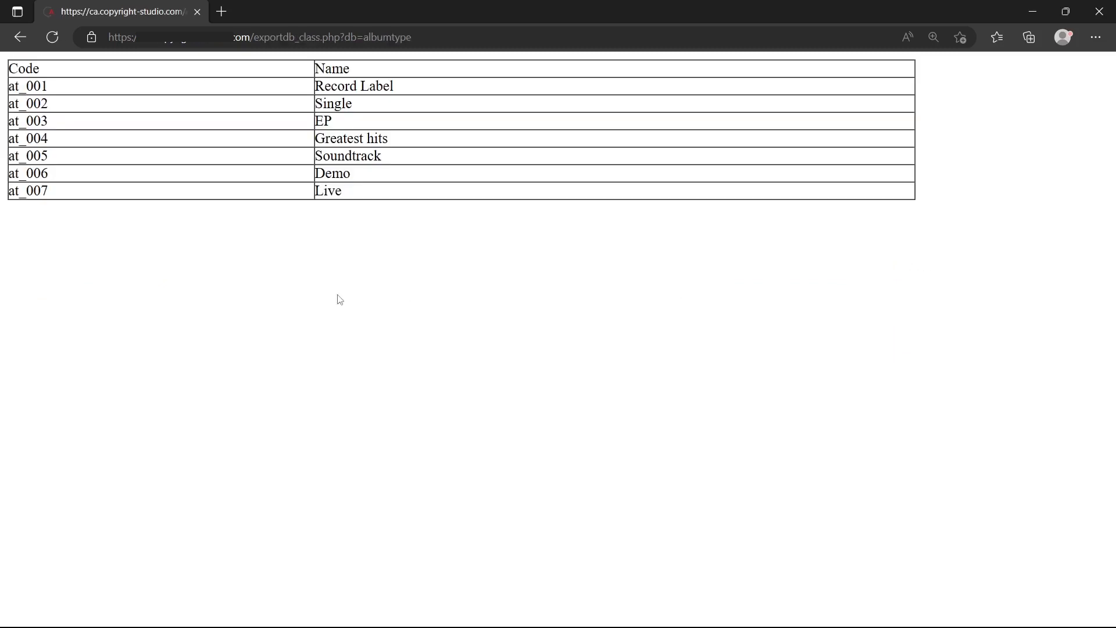
{"action": "left_click", "coordinate": [345, 44]}
{"action": "key", "text": "ctrl+c"}
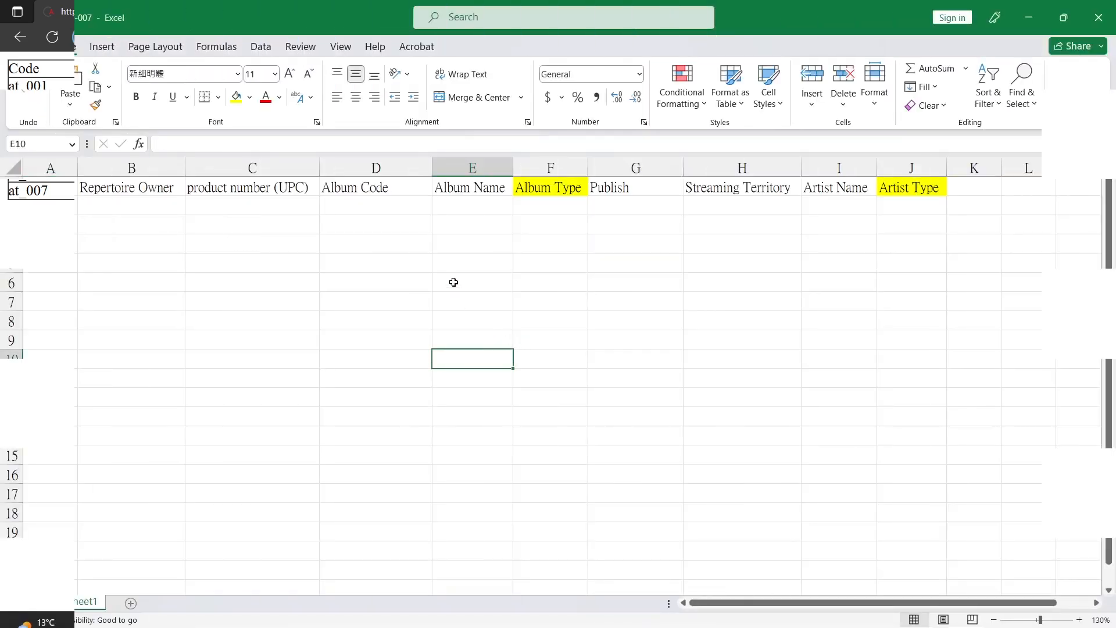
- Switch to Excel and start a web data import using the copied export page address
{"action": "left_click", "coordinate": [33, 185]}
{"action": "left_click", "coordinate": [260, 49]}
{"action": "left_click", "coordinate": [90, 88]}
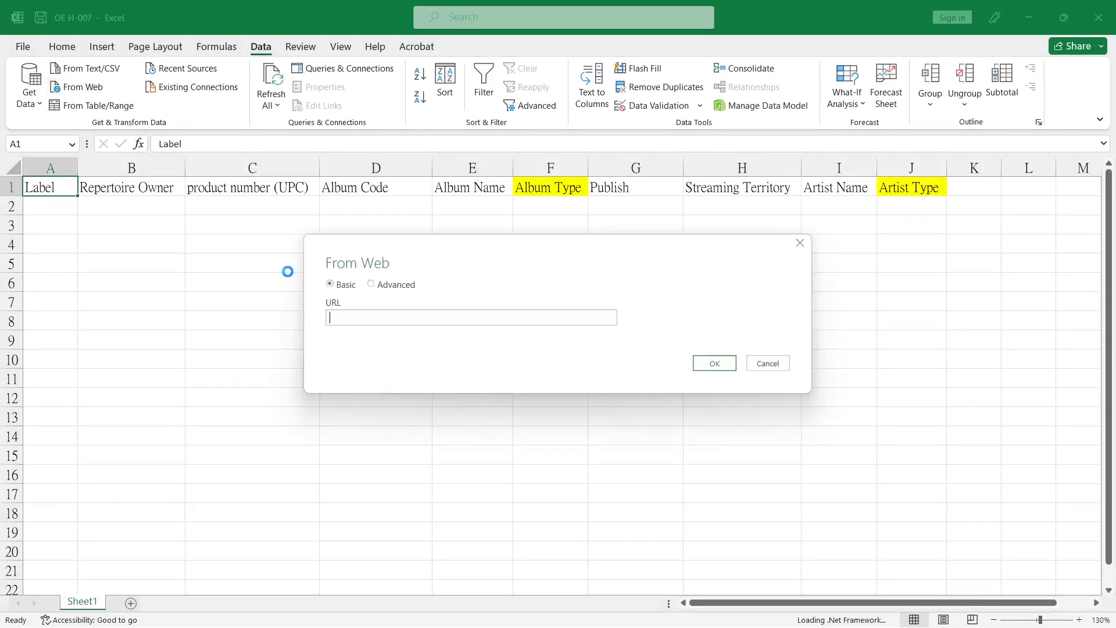
{"action": "key", "text": "ctrl+v"}
{"action": "left_click", "coordinate": [721, 364]}
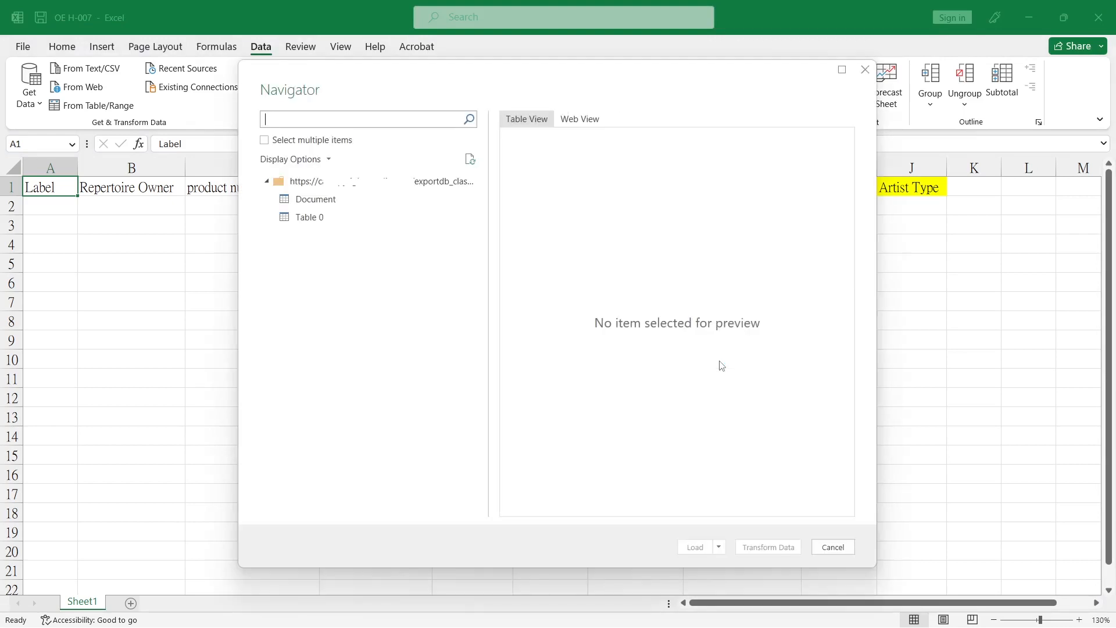
- Choose Table 0 from the web source and open it for transformation in the Power Query Editor
{"action": "left_click", "coordinate": [353, 183]}
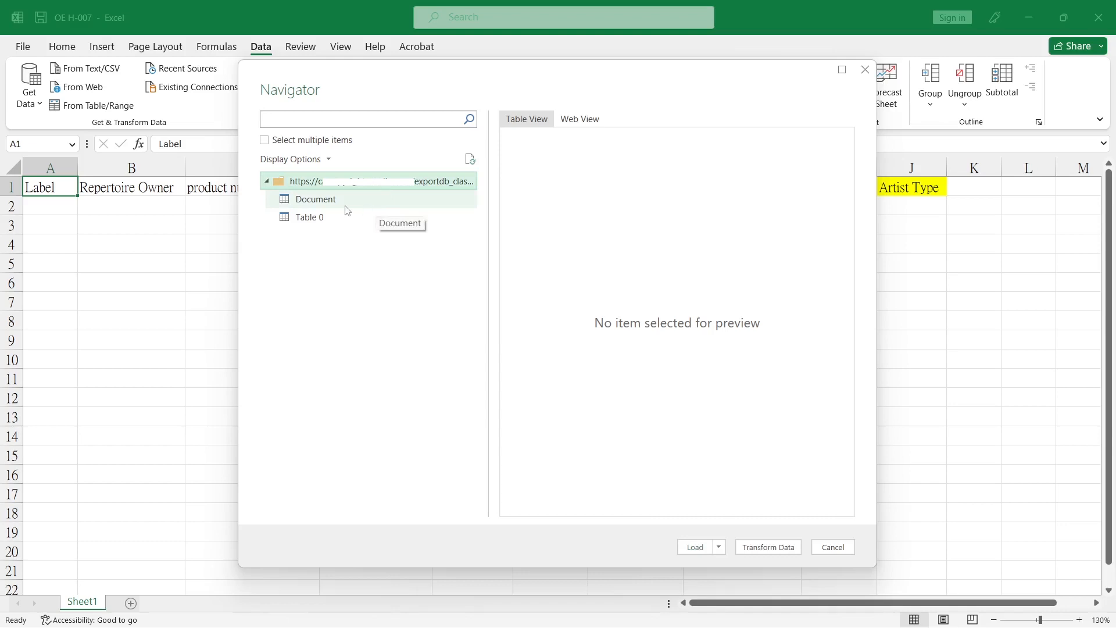
{"action": "left_click", "coordinate": [321, 203]}
{"action": "left_click", "coordinate": [329, 220]}
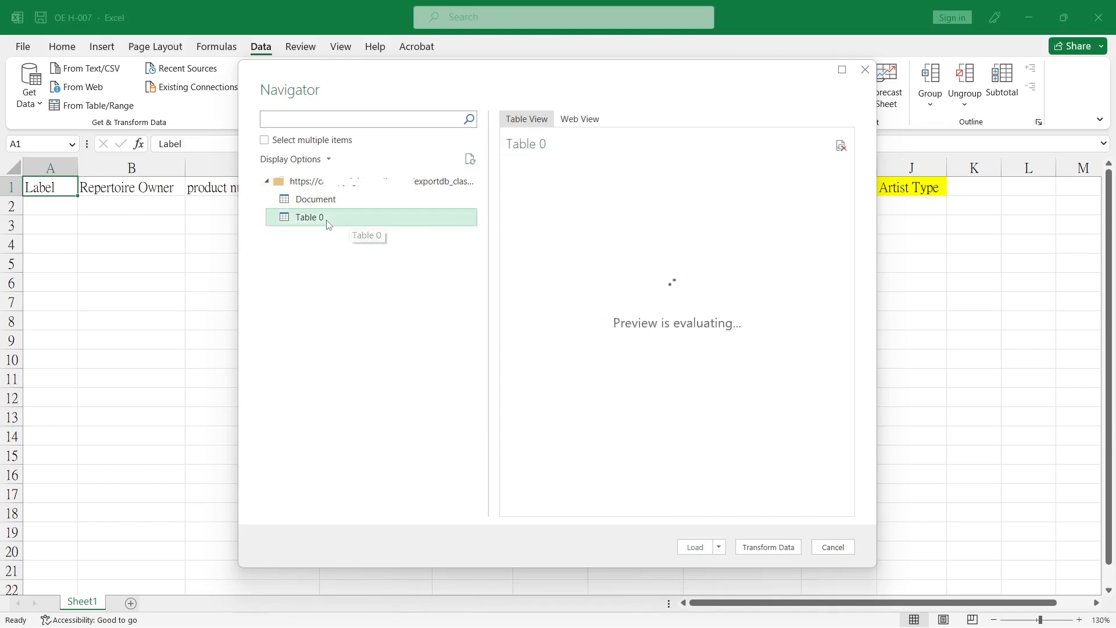
{"action": "left_click", "coordinate": [768, 546]}
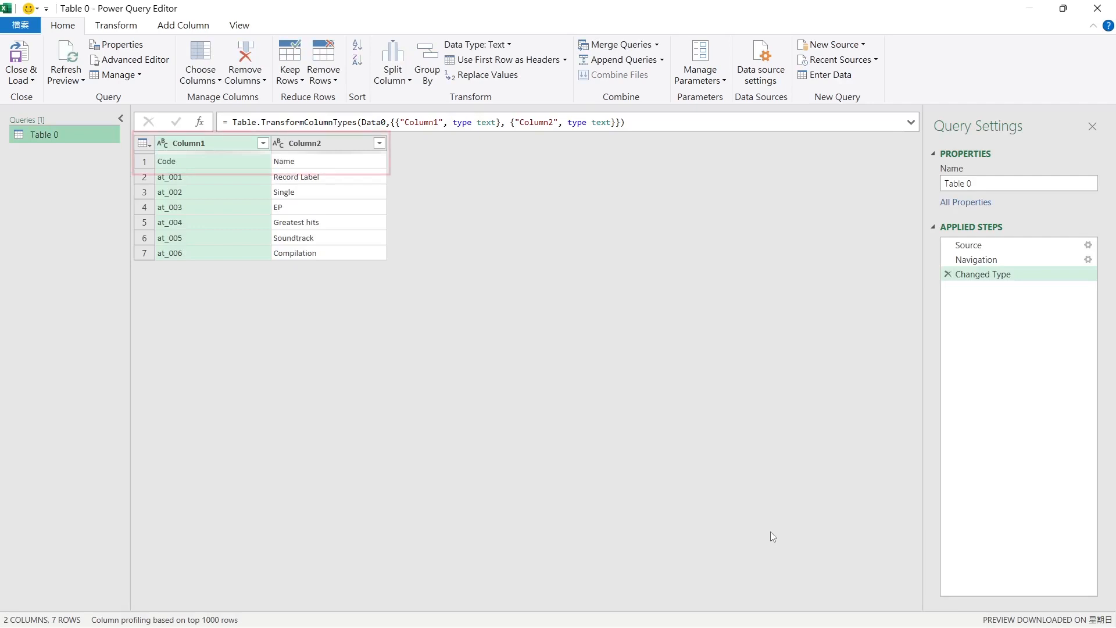
- Promote the first row with Code and Name to column headers and load the query into the workbook
{"action": "left_click", "coordinate": [318, 166]}
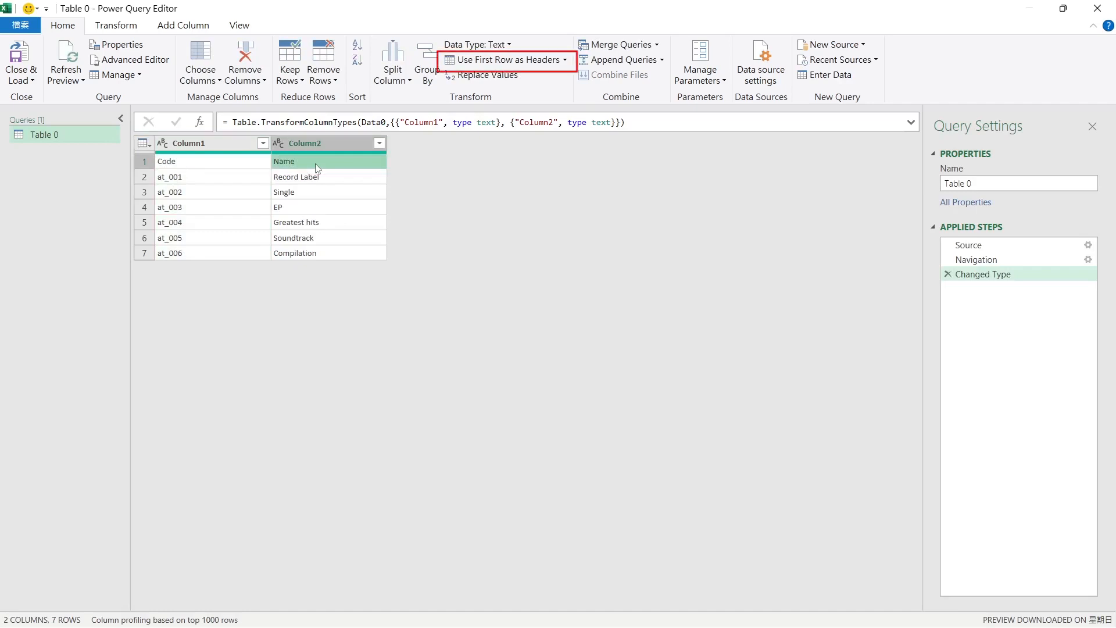
{"action": "left_click", "coordinate": [482, 60]}
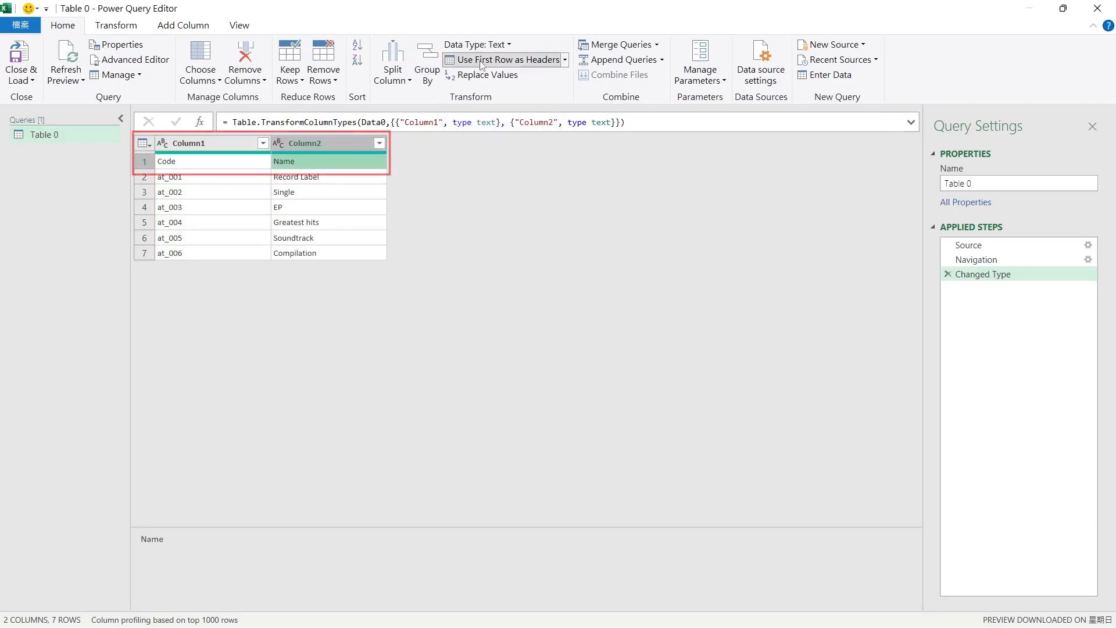
{"action": "left_click", "coordinate": [7, 52]}
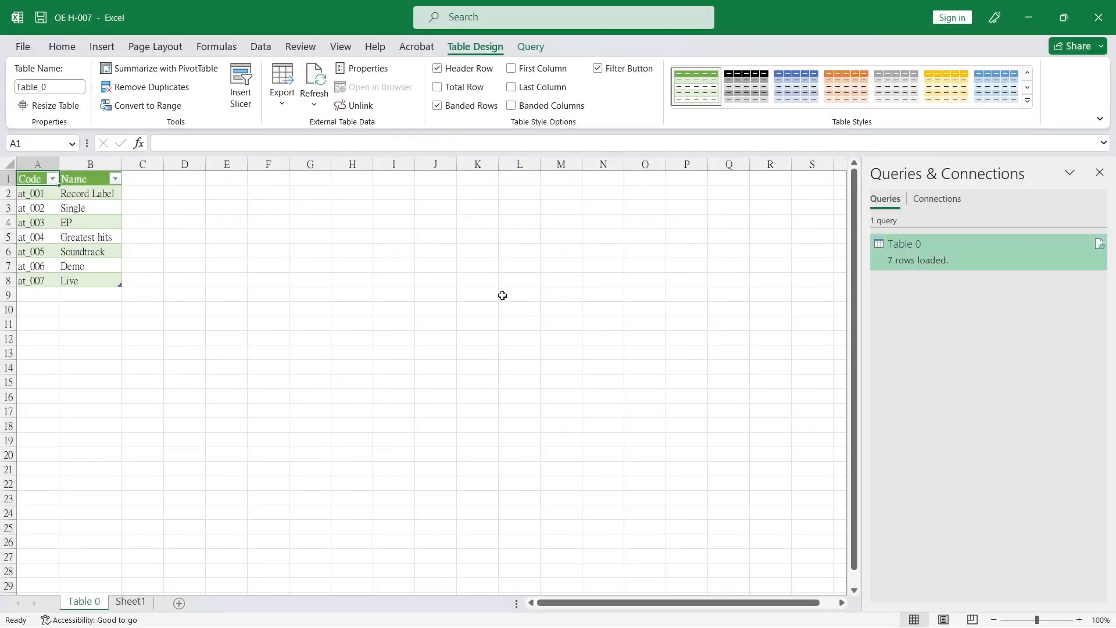
- Define a workbook-wide name AlbumType that refers to the Name column of the imported table, =Table_0[Name]
{"action": "left_click", "coordinate": [201, 51]}
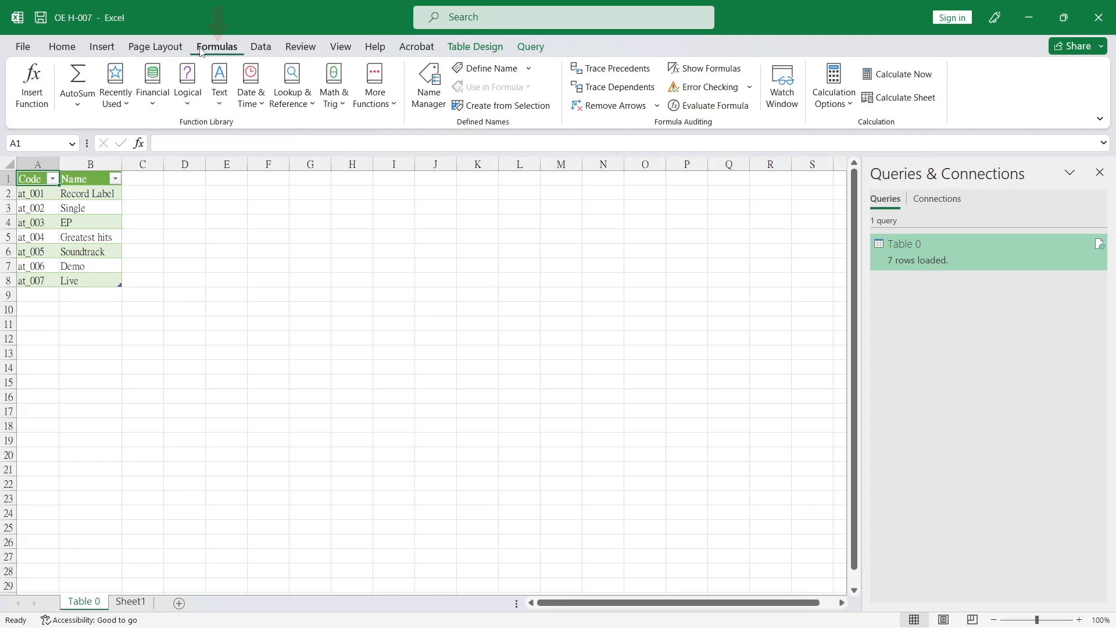
{"action": "left_click", "coordinate": [491, 69]}
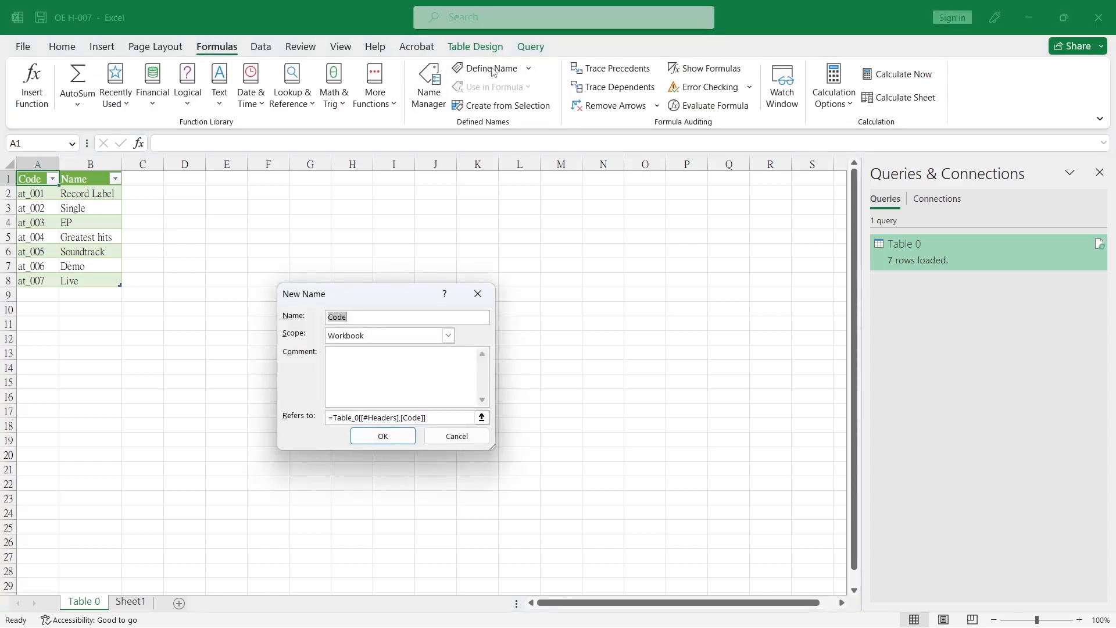
{"action": "type", "text": "AlbumType"}
{"action": "left_click", "coordinate": [438, 417]}
{"action": "left_click_drag", "start_coordinate": [88, 193], "coordinate": [78, 281]}
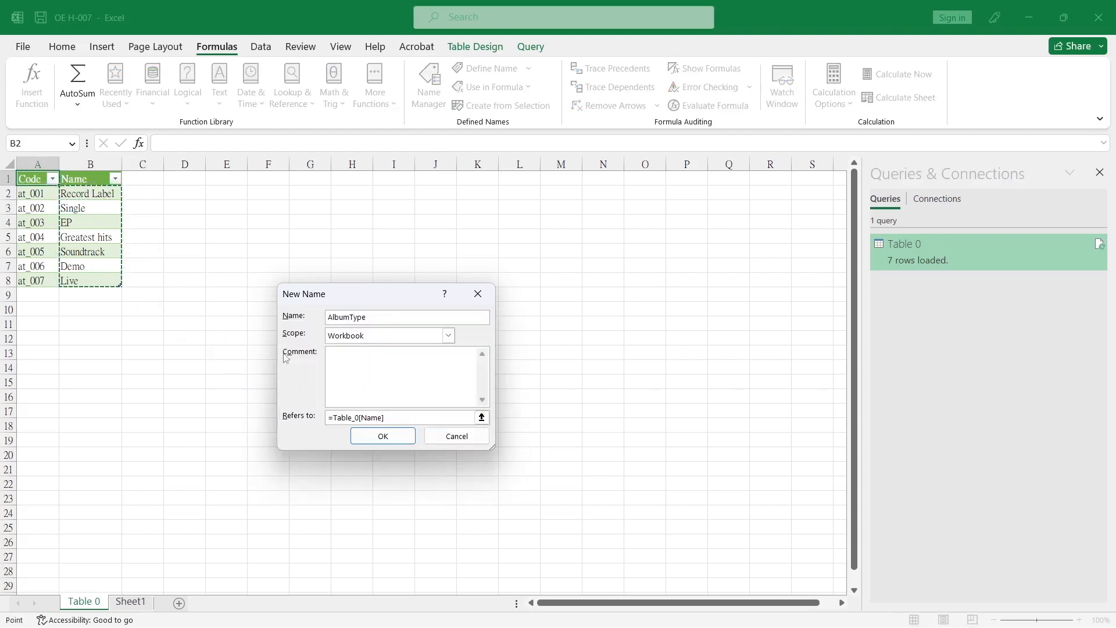
{"action": "left_click", "coordinate": [400, 441]}
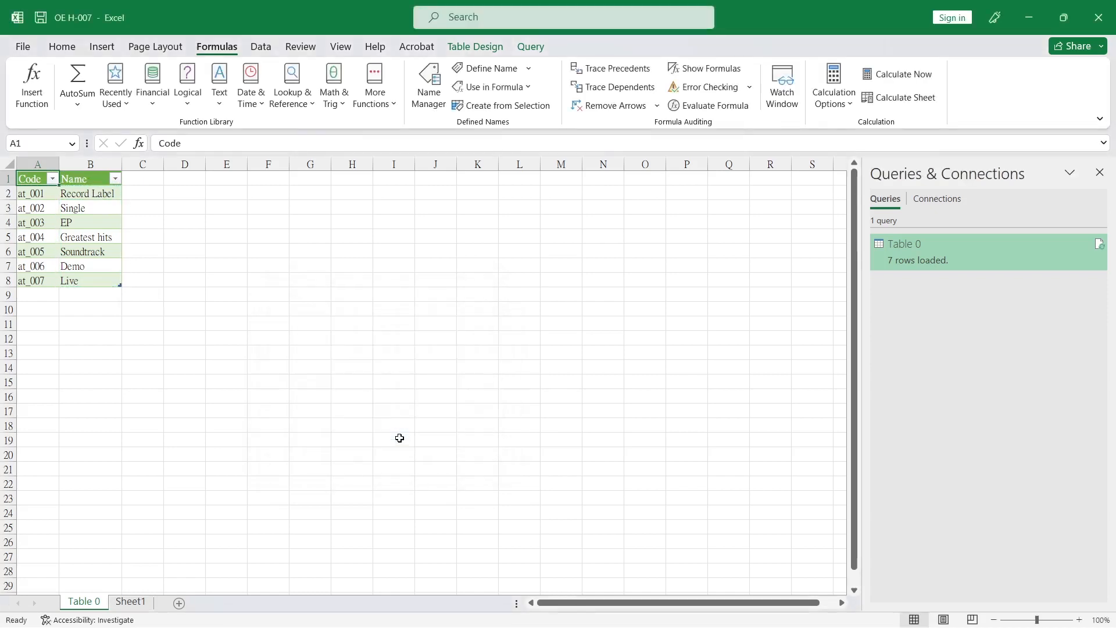
- On Sheet1, add data validation to cell F2 under Album Type, allowing a List with the source =AlbumType
{"action": "left_click", "coordinate": [130, 602]}
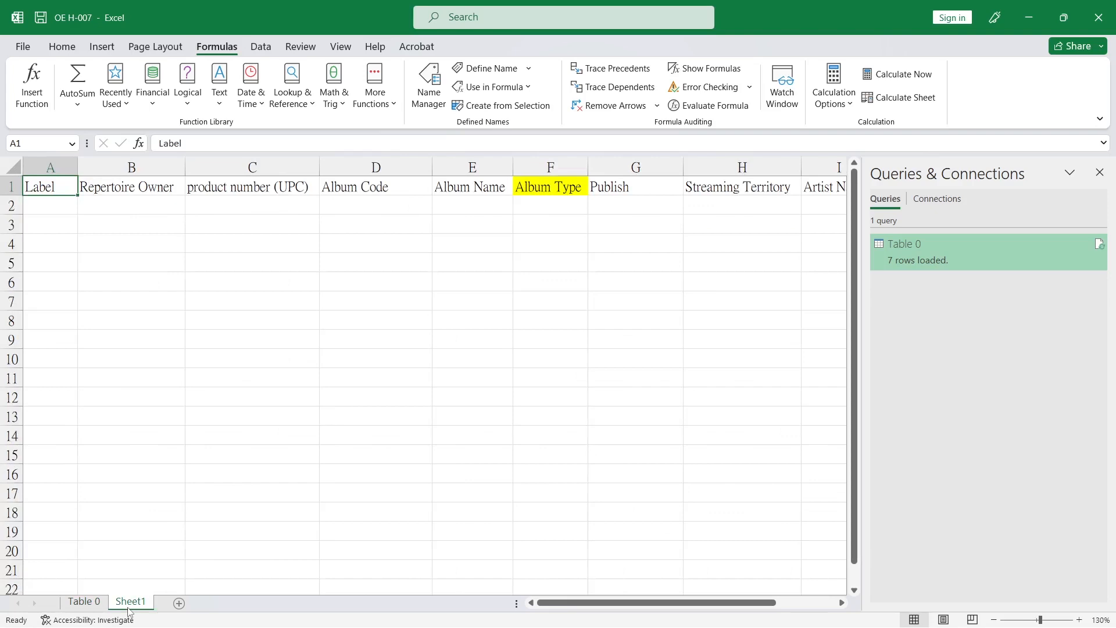
{"action": "left_click", "coordinate": [569, 208]}
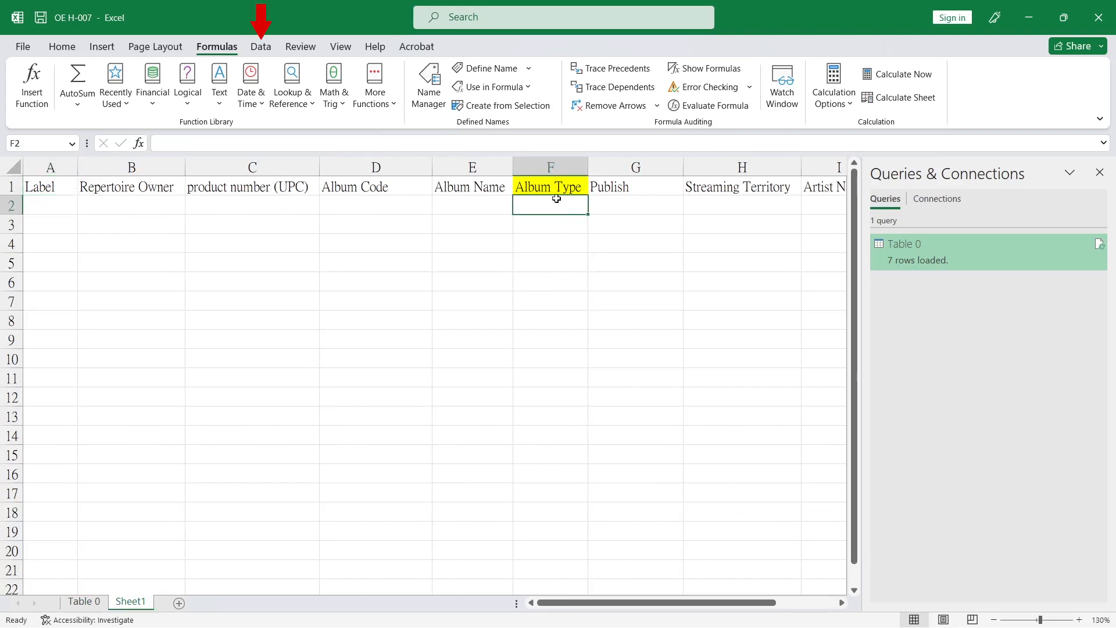
{"action": "left_click", "coordinate": [261, 47]}
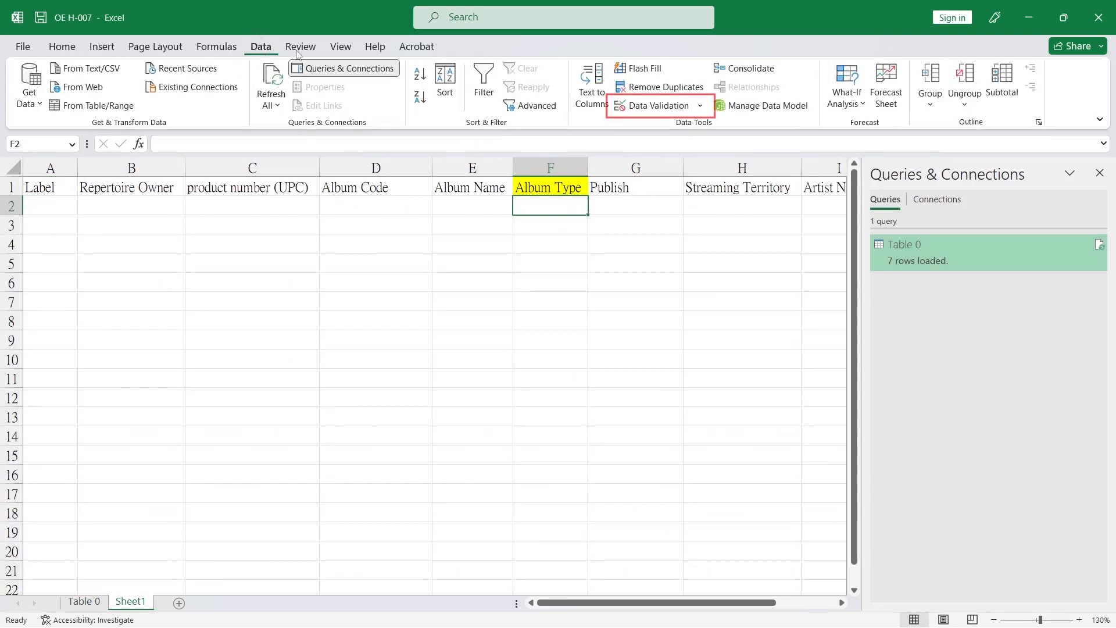
{"action": "left_click", "coordinate": [652, 107]}
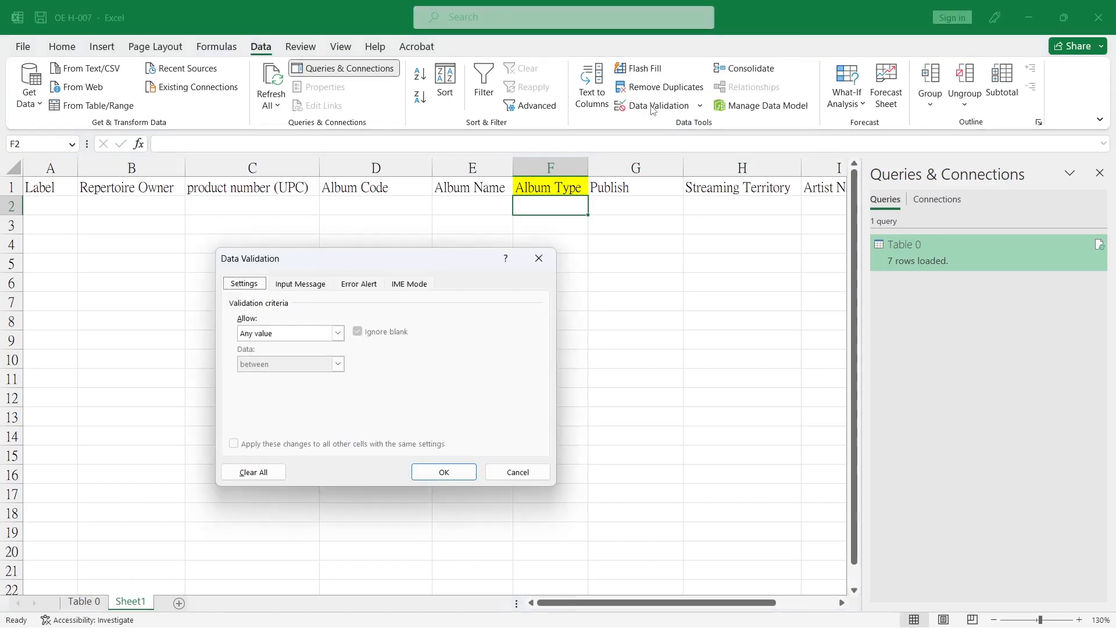
{"action": "left_click", "coordinate": [292, 334]}
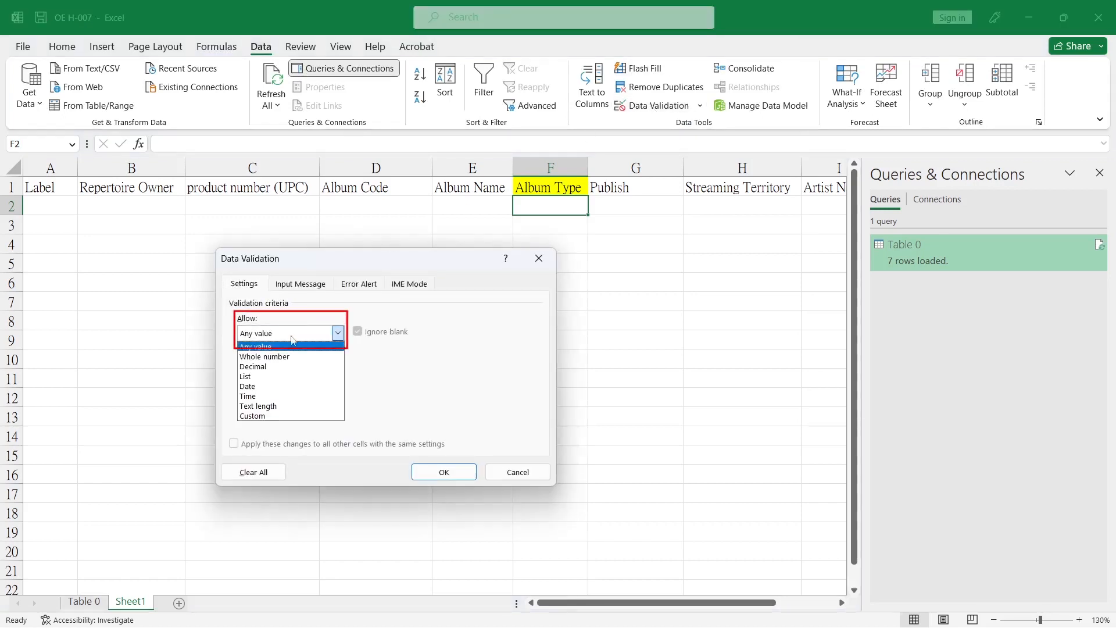
{"action": "left_click", "coordinate": [276, 376]}
{"action": "left_click", "coordinate": [275, 394]}
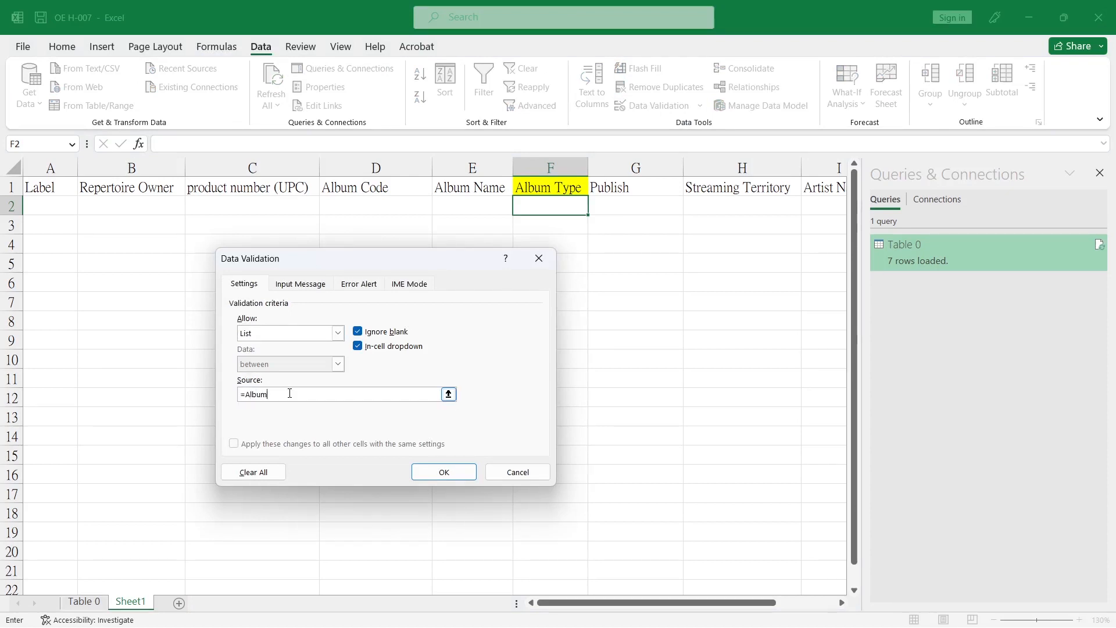
{"action": "type", "text": "=AlbumType"}
{"action": "left_click", "coordinate": [440, 466]}
- Check the dropdown choices in F2 and fill the cell's validation down the Album Type column to F9
{"action": "left_click", "coordinate": [594, 208]}
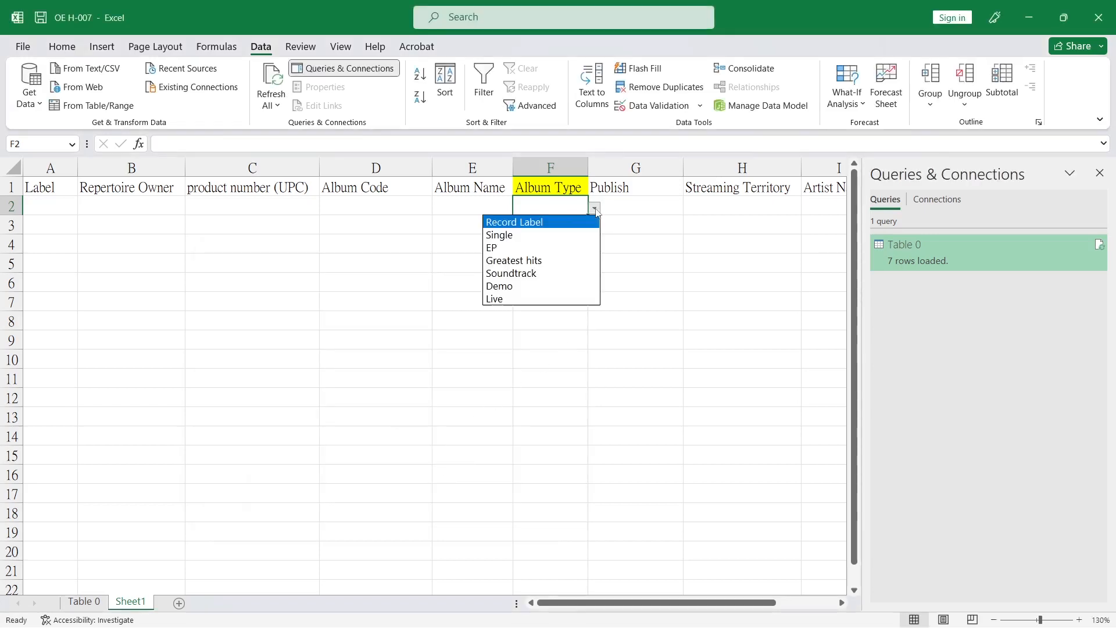
{"action": "left_click", "coordinate": [580, 210]}
{"action": "left_click_drag", "start_coordinate": [587, 215], "coordinate": [586, 344]}
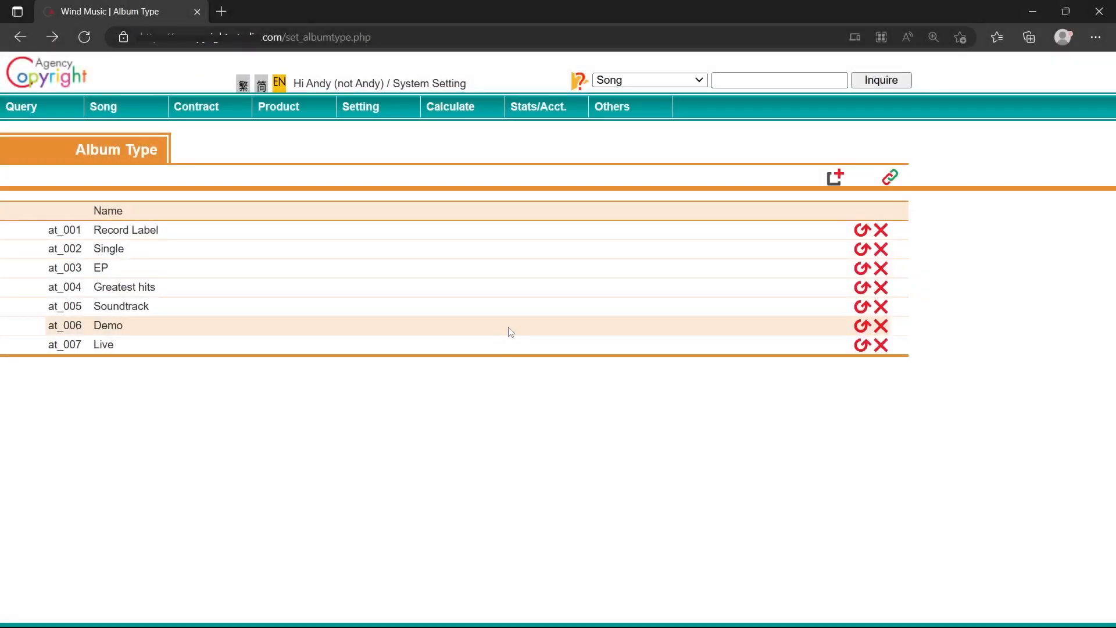
- Switch to the browser and add the new album types Reissue and Compilation to the Album Type list
{"action": "left_click", "coordinate": [836, 179]}
{"action": "left_click", "coordinate": [130, 190]}
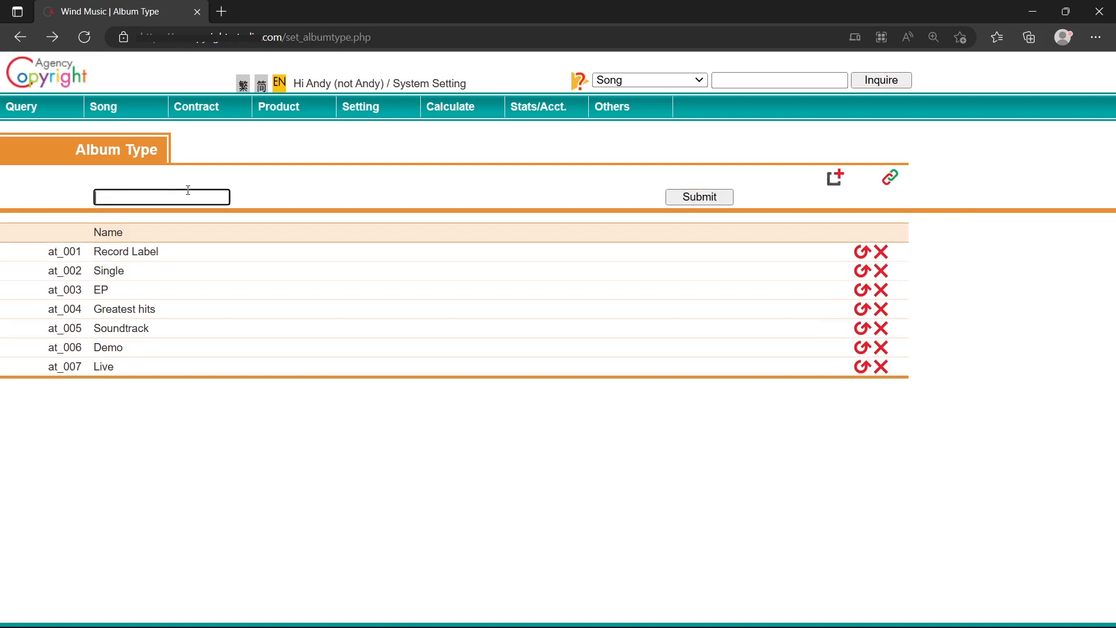
{"action": "type", "text": "issue"}
{"action": "left_click", "coordinate": [676, 202]}
{"action": "left_click", "coordinate": [832, 181]}
{"action": "left_click", "coordinate": [203, 196]}
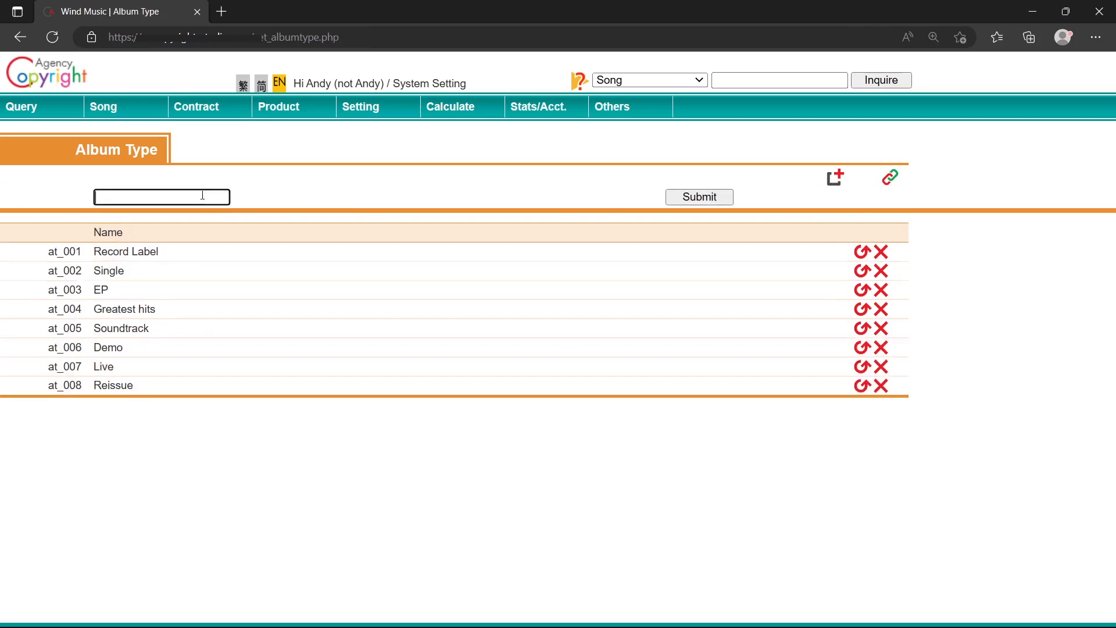
{"action": "type", "text": "Compilation"}
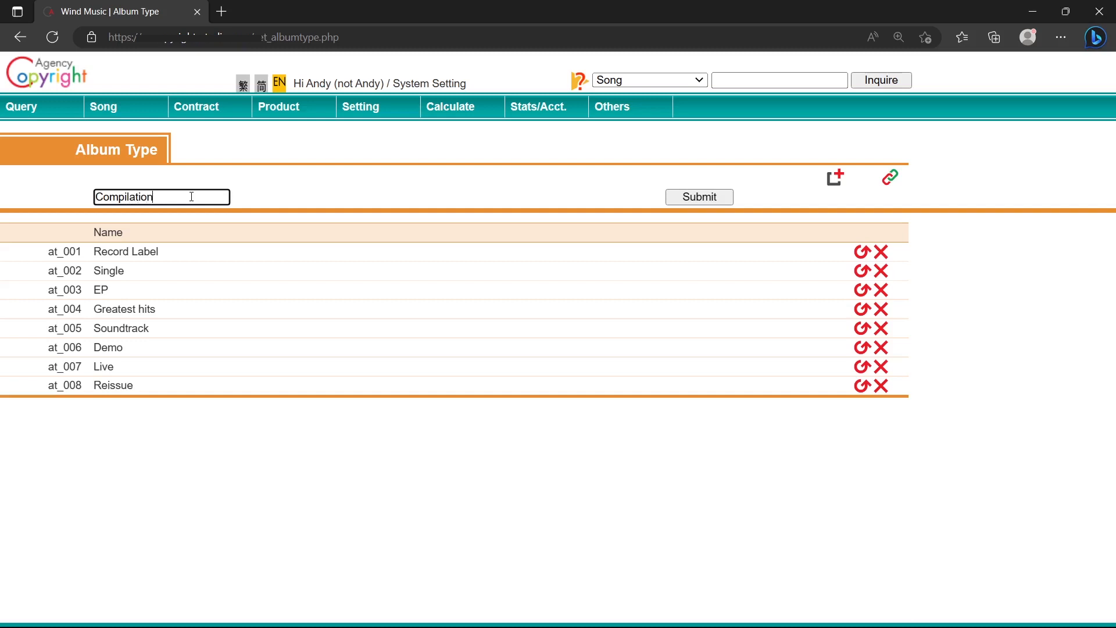
{"action": "left_click", "coordinate": [694, 198]}
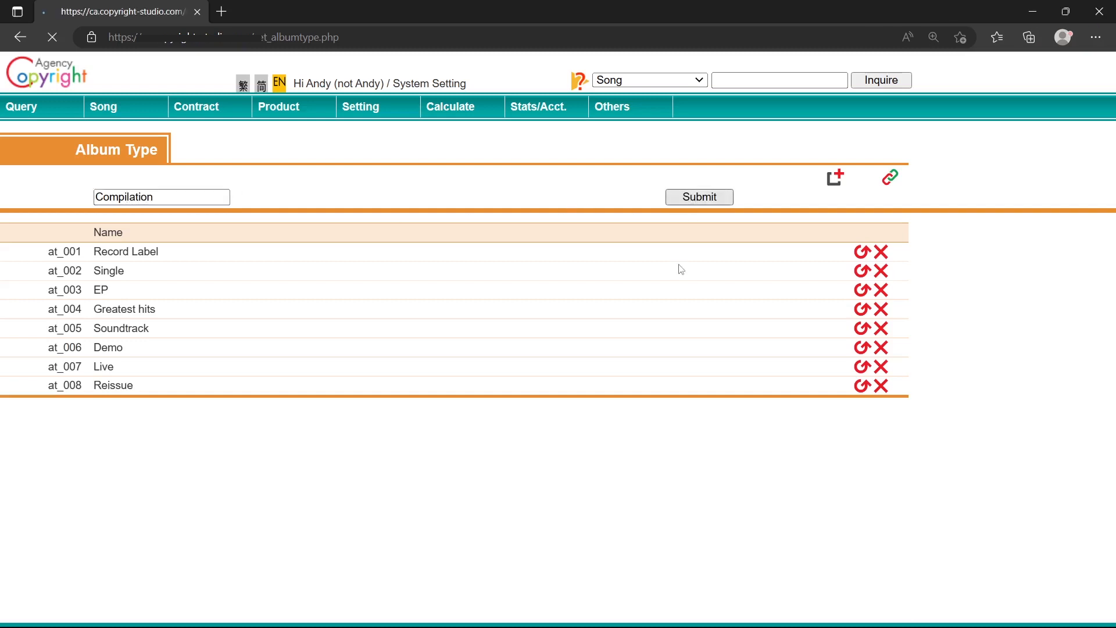
- Switch to Excel and choose Record Label in F2 and Single in F3 from the Album Type dropdowns
{"action": "key", "text": "alt+Tab"}
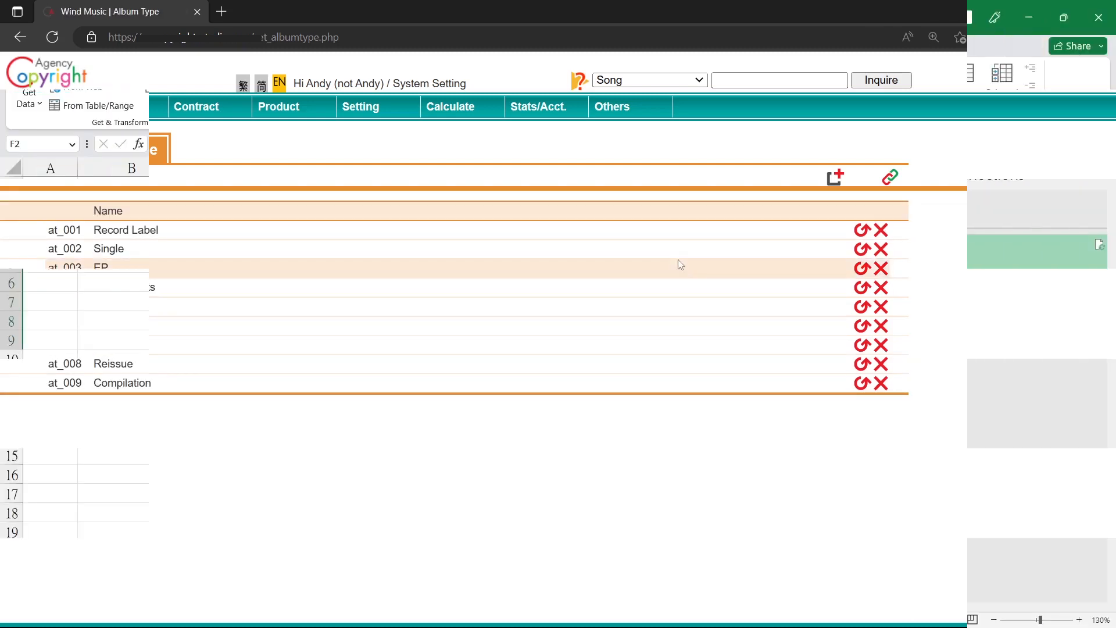
{"action": "left_click", "coordinate": [555, 204]}
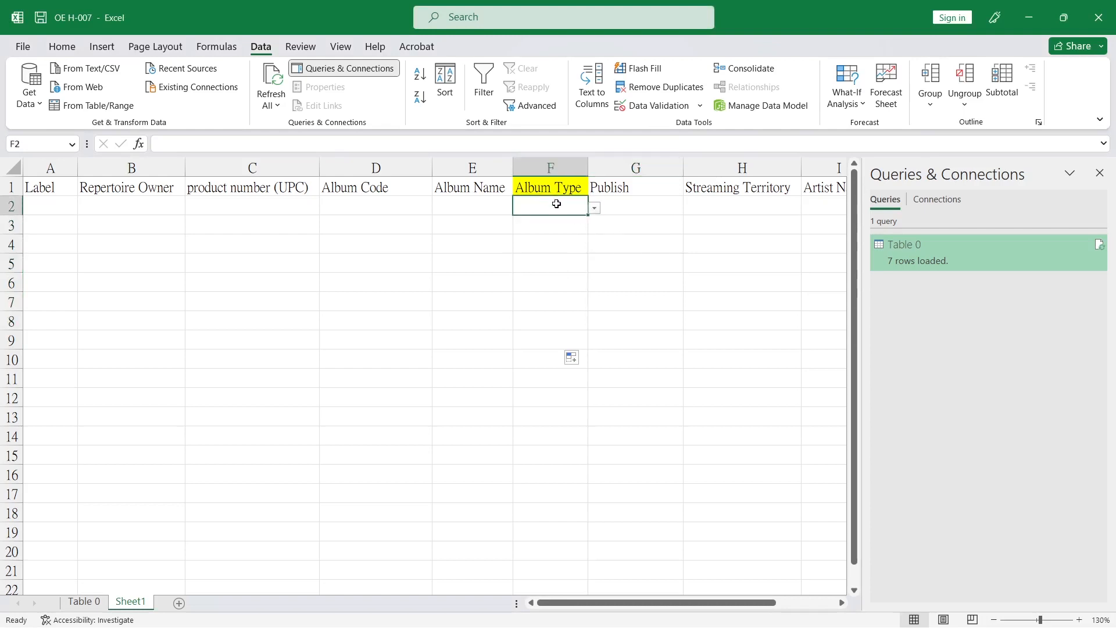
{"action": "left_click", "coordinate": [593, 209]}
{"action": "left_click", "coordinate": [572, 224]}
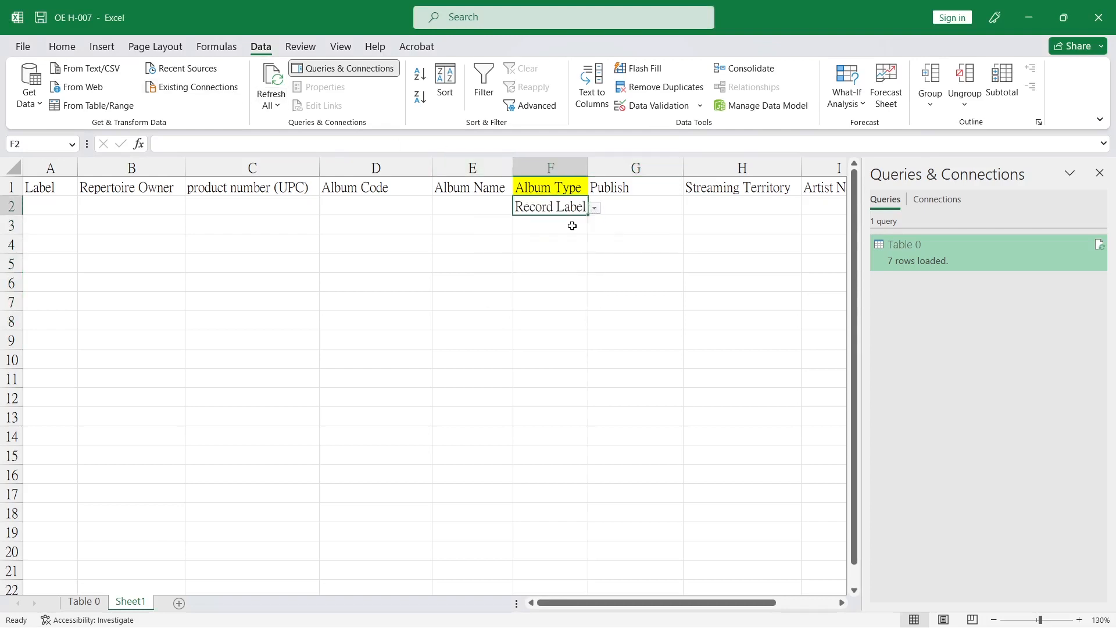
{"action": "left_click", "coordinate": [572, 225]}
{"action": "left_click", "coordinate": [593, 227]}
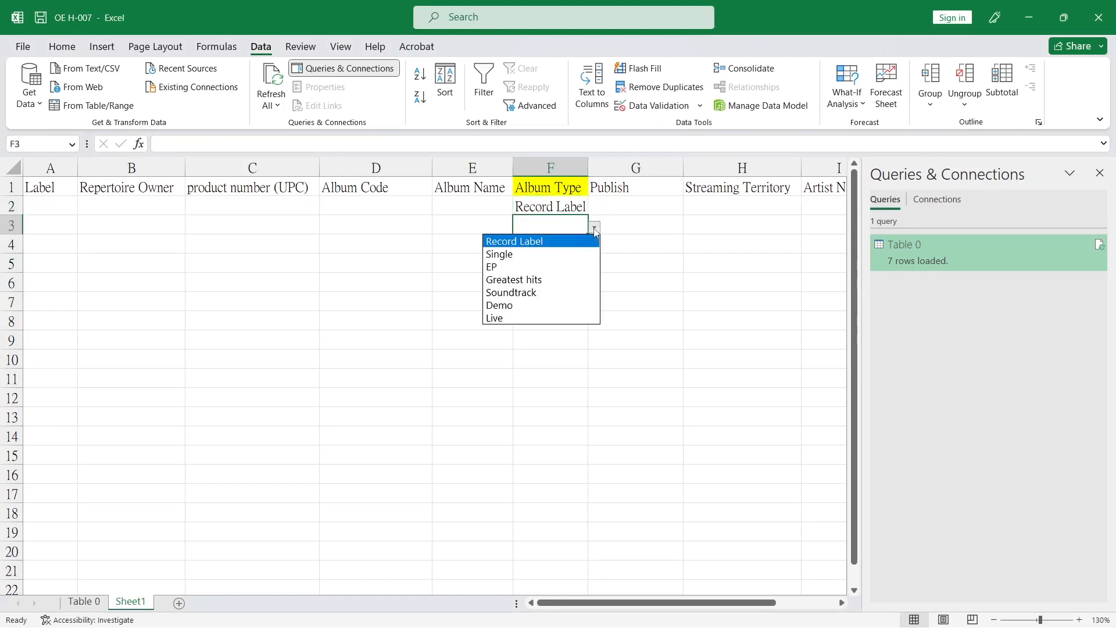
{"action": "left_click", "coordinate": [559, 255]}
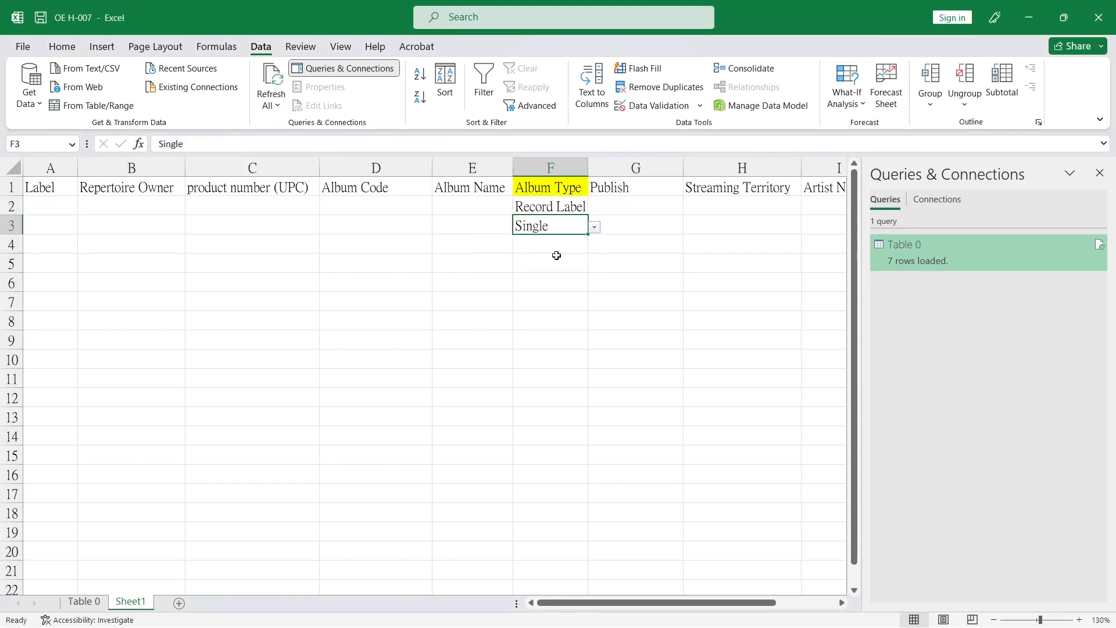
- Refresh all data connections and choose Reissue in F3 and Compilation in F4 from the updated dropdowns
{"action": "left_click", "coordinate": [280, 79]}
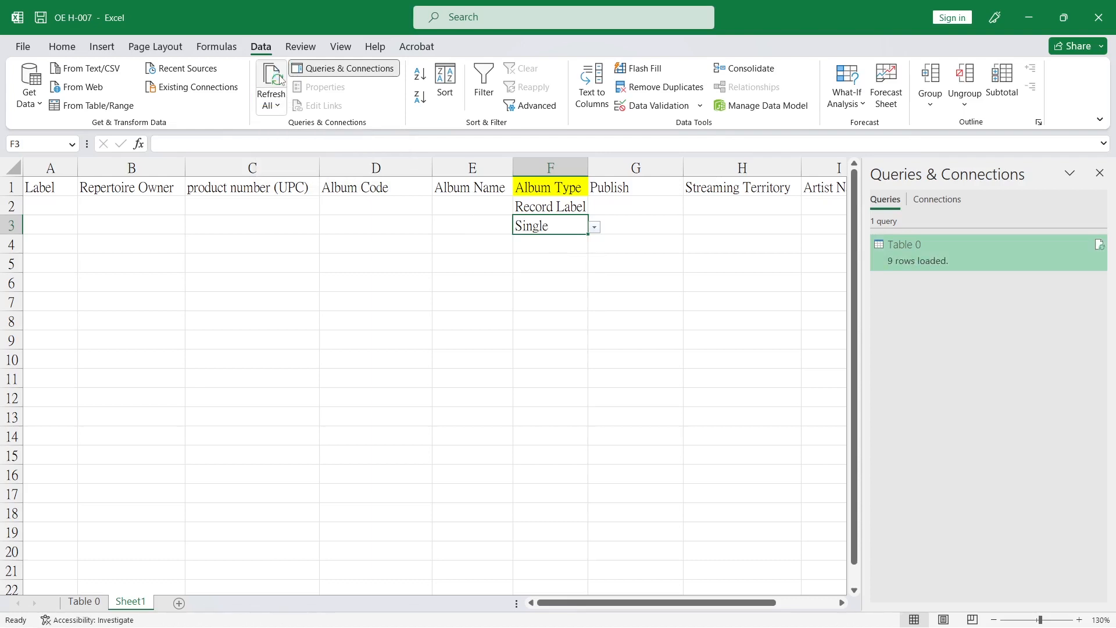
{"action": "left_click", "coordinate": [593, 227]}
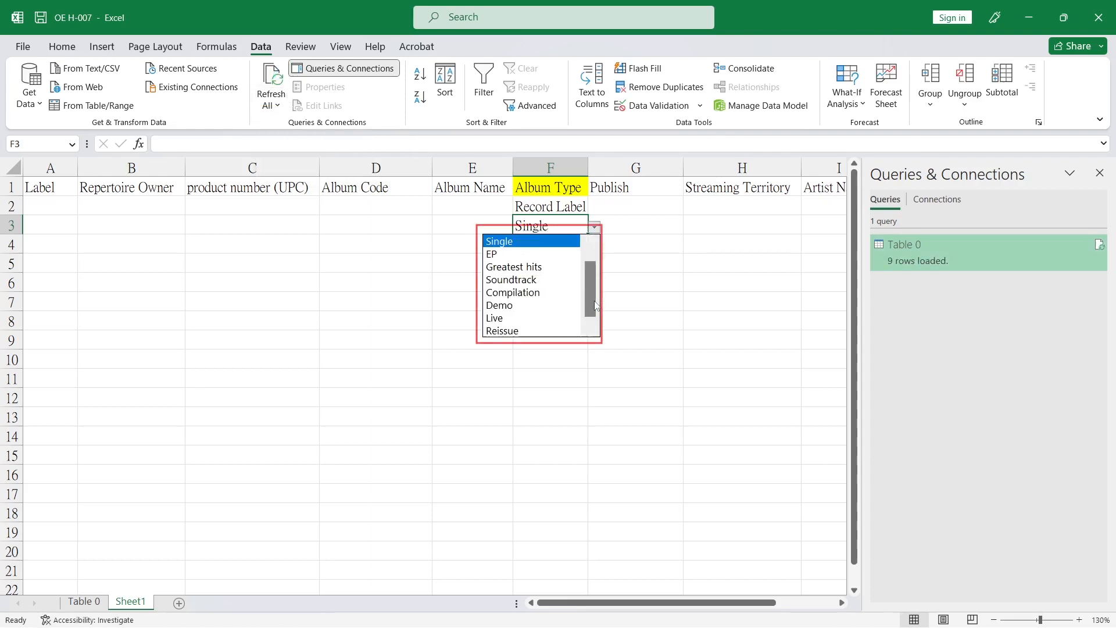
{"action": "left_click", "coordinate": [531, 331]}
{"action": "left_click", "coordinate": [576, 243]}
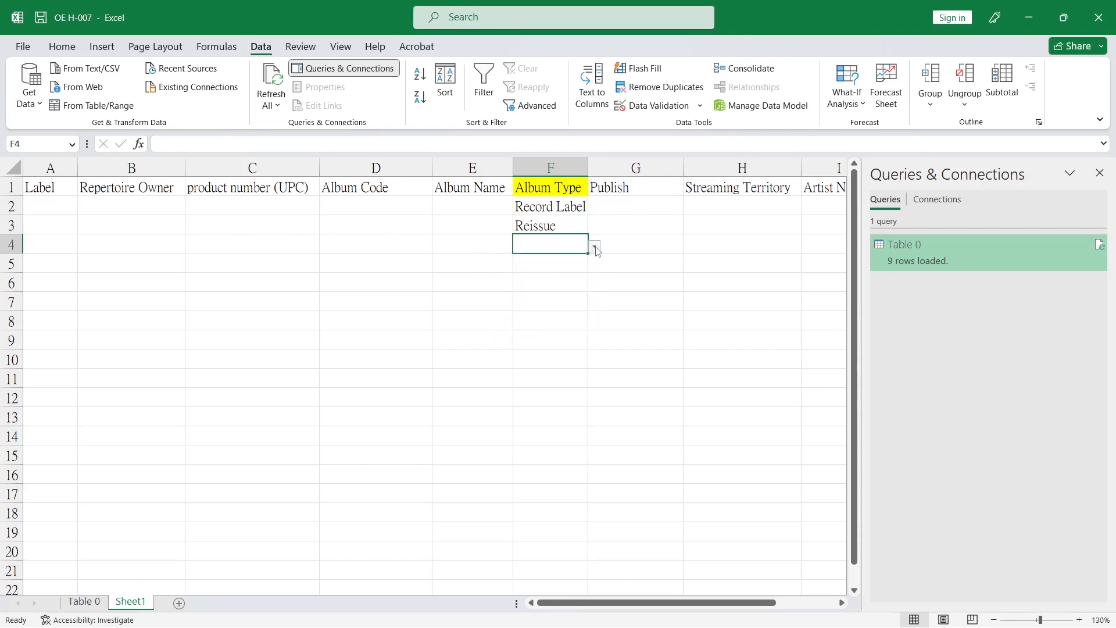
{"action": "left_click", "coordinate": [594, 246]}
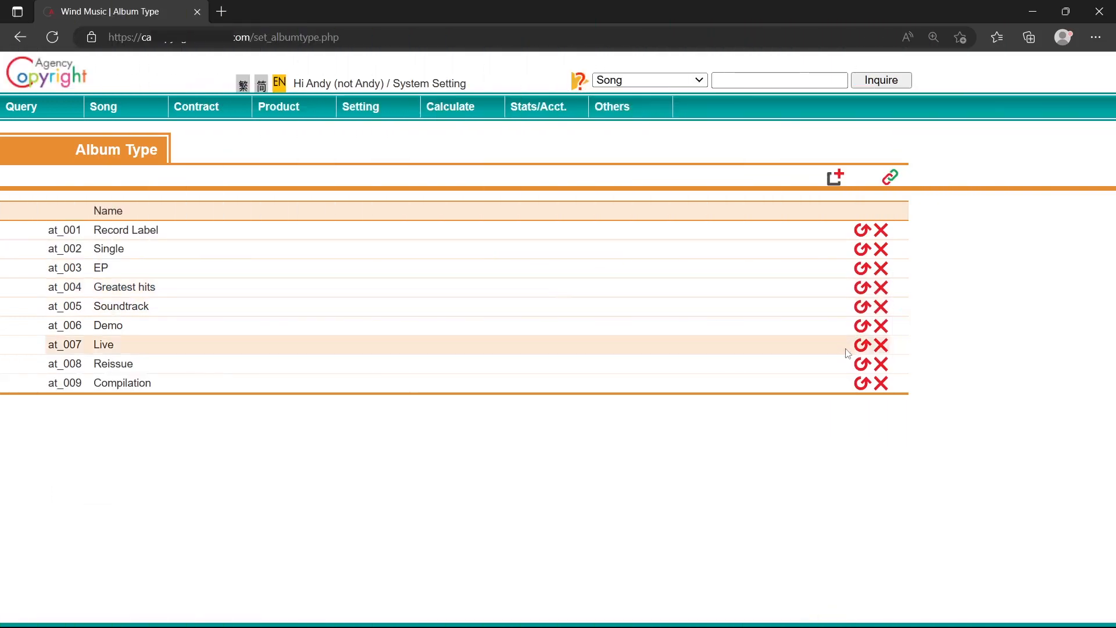
- Switch to the browser and delete the Compilation entry from the Album Type list, confirming the deletion
{"action": "left_click", "coordinate": [883, 387]}
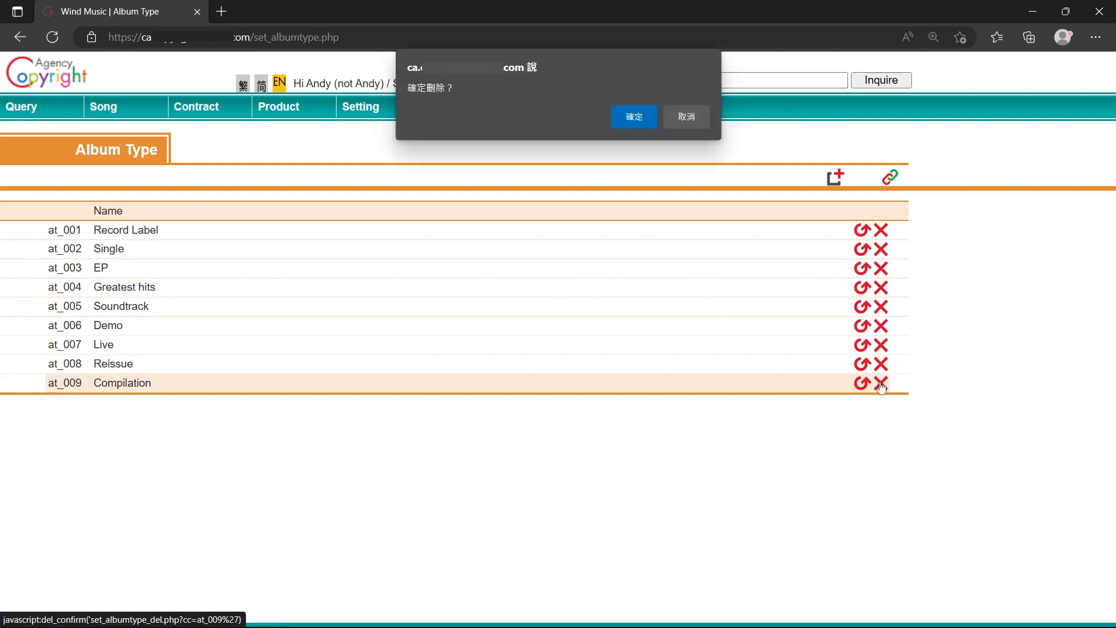
{"action": "left_click", "coordinate": [615, 121]}
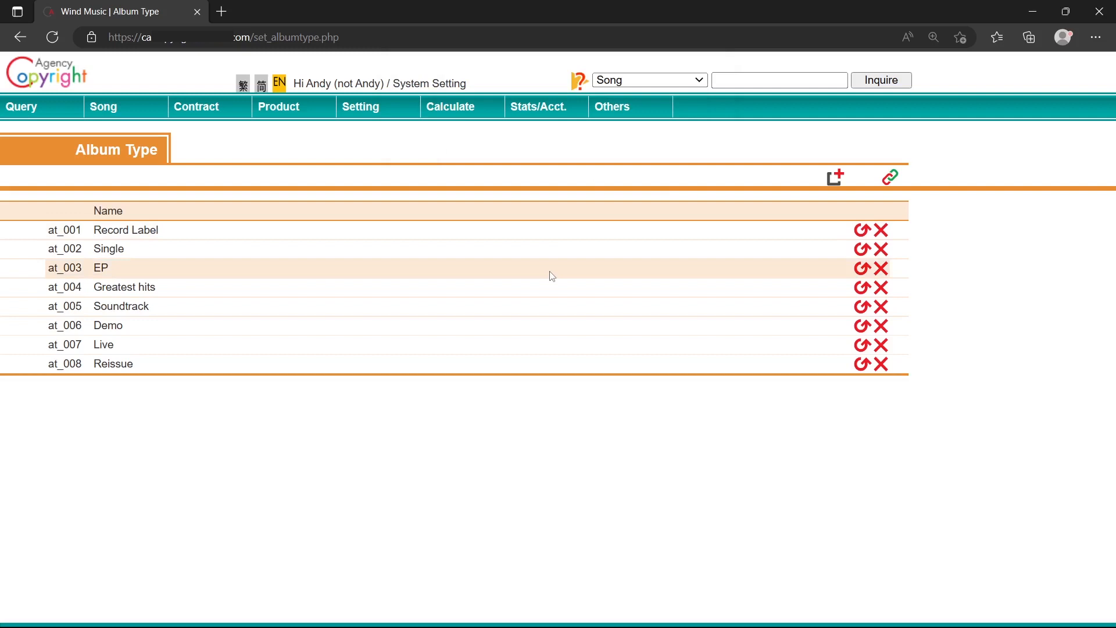
- Switch to Excel, refresh all data connections, and choose Reissue in F5 from the updated Album Type dropdown
{"action": "key", "text": "alt+Tab"}
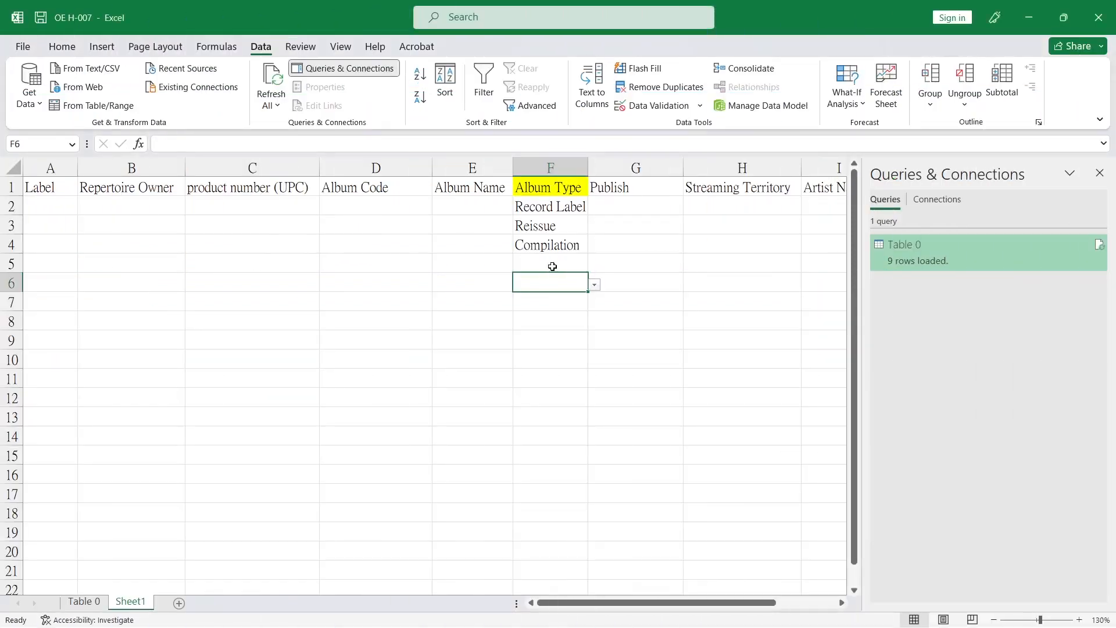
{"action": "left_click", "coordinate": [579, 244]}
{"action": "left_click", "coordinate": [594, 246]}
{"action": "left_click", "coordinate": [594, 248]}
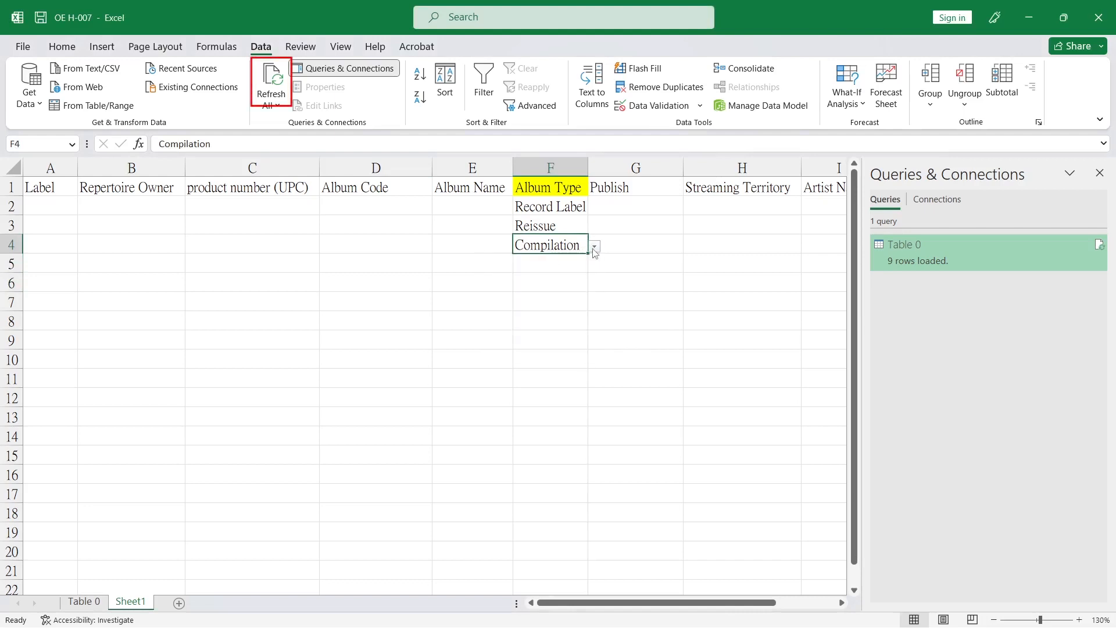
{"action": "left_click", "coordinate": [624, 262]}
{"action": "left_click", "coordinate": [266, 81]}
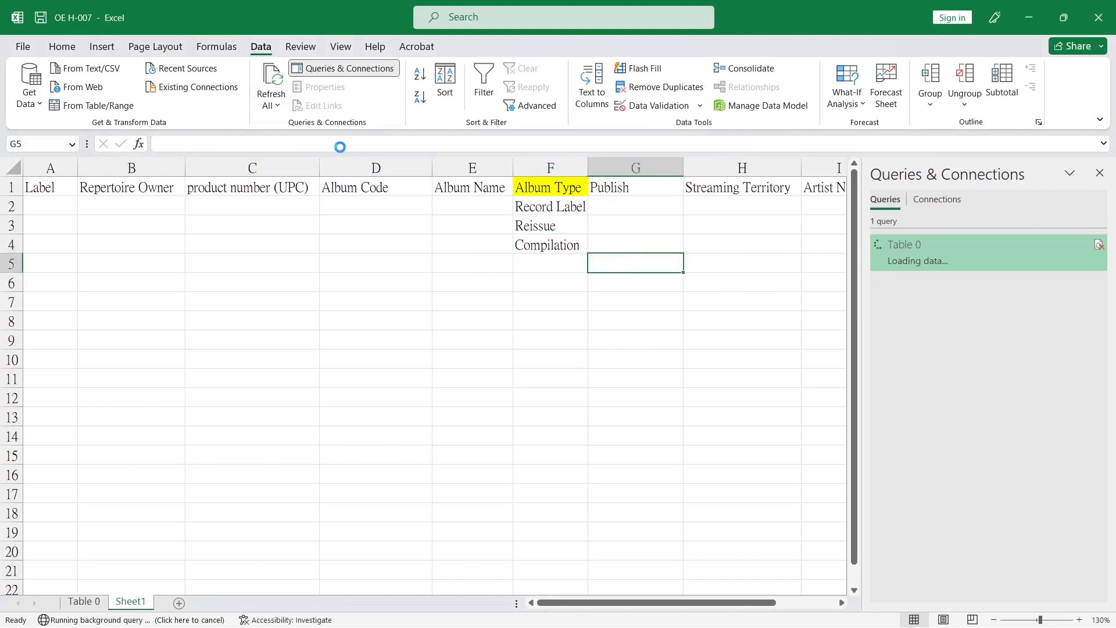
{"action": "left_click", "coordinate": [569, 265]}
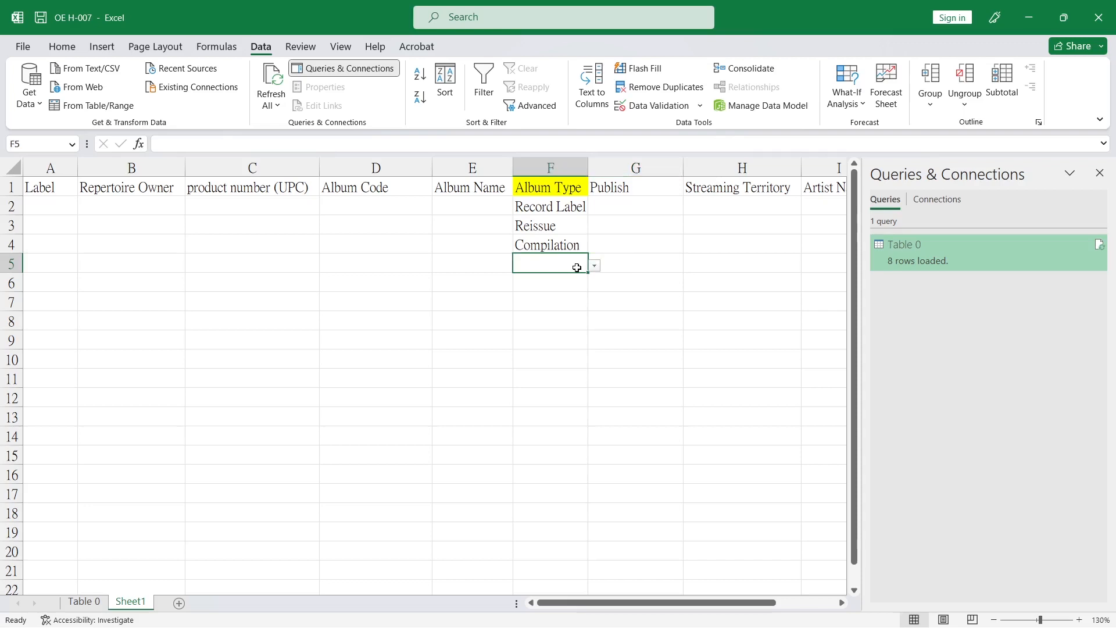
{"action": "left_click", "coordinate": [593, 266]}
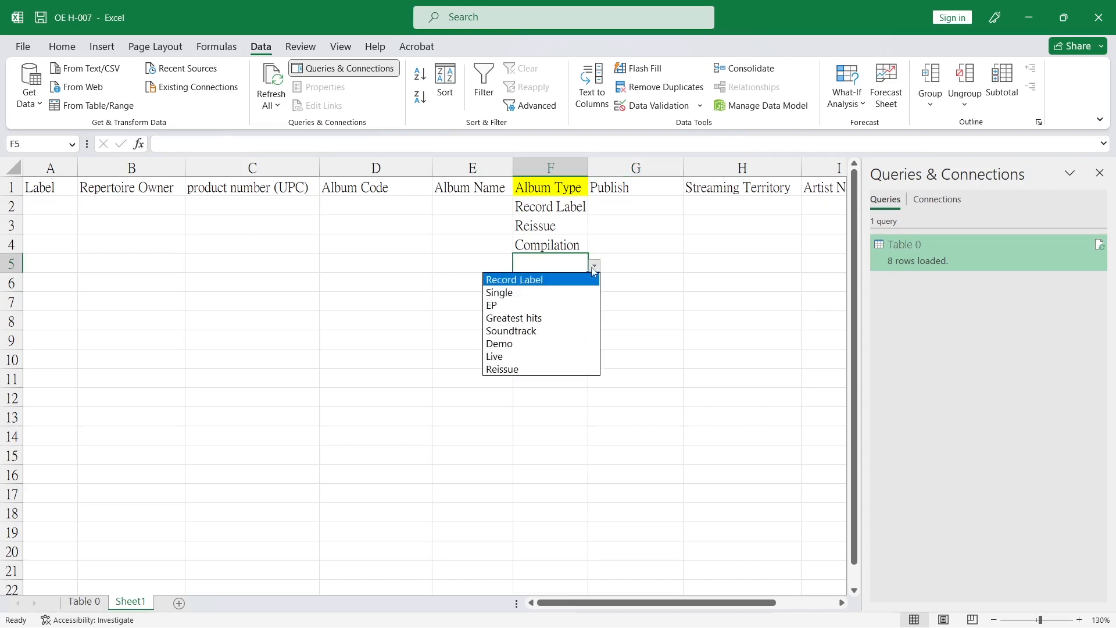
{"action": "left_click", "coordinate": [566, 368]}
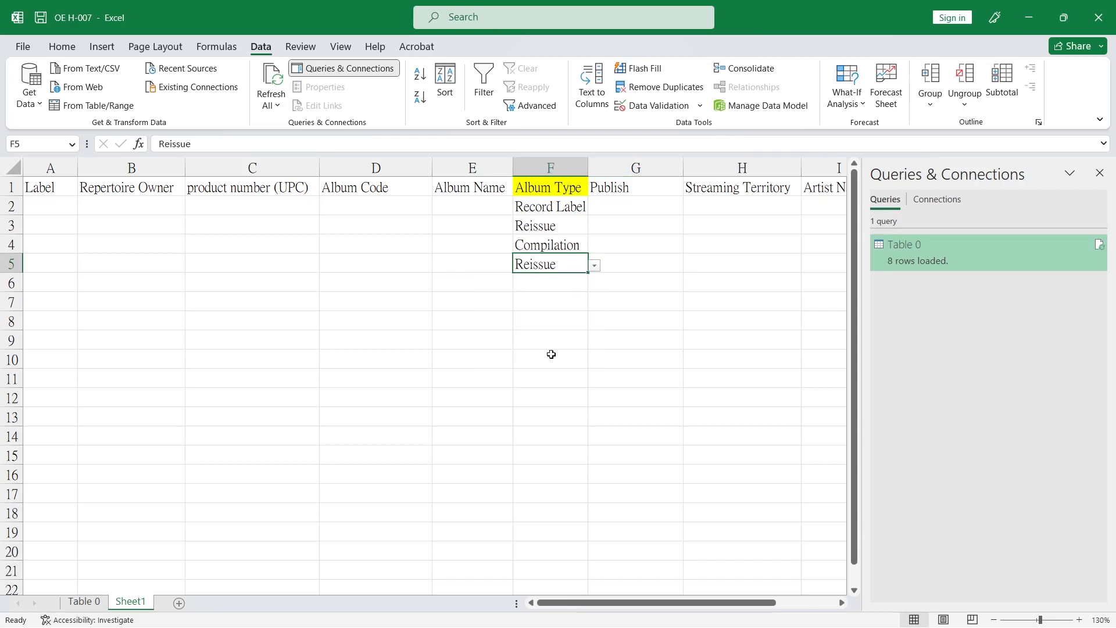
- Set the Table 0 query's properties to refresh data when opening the file
{"action": "right_click", "coordinate": [946, 250]}
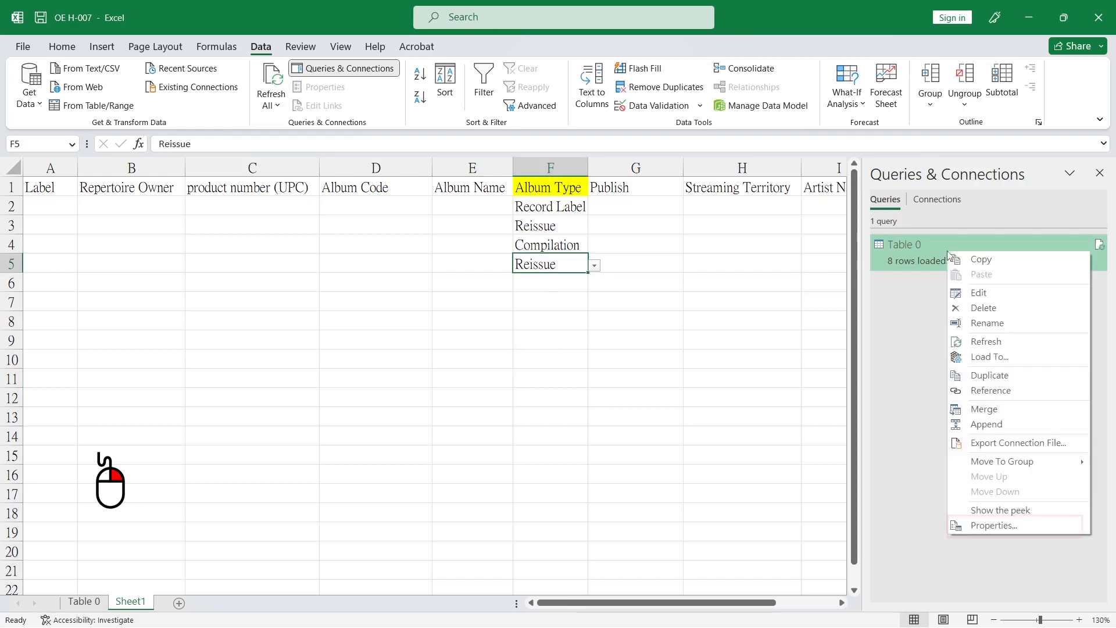
{"action": "left_click", "coordinate": [965, 527]}
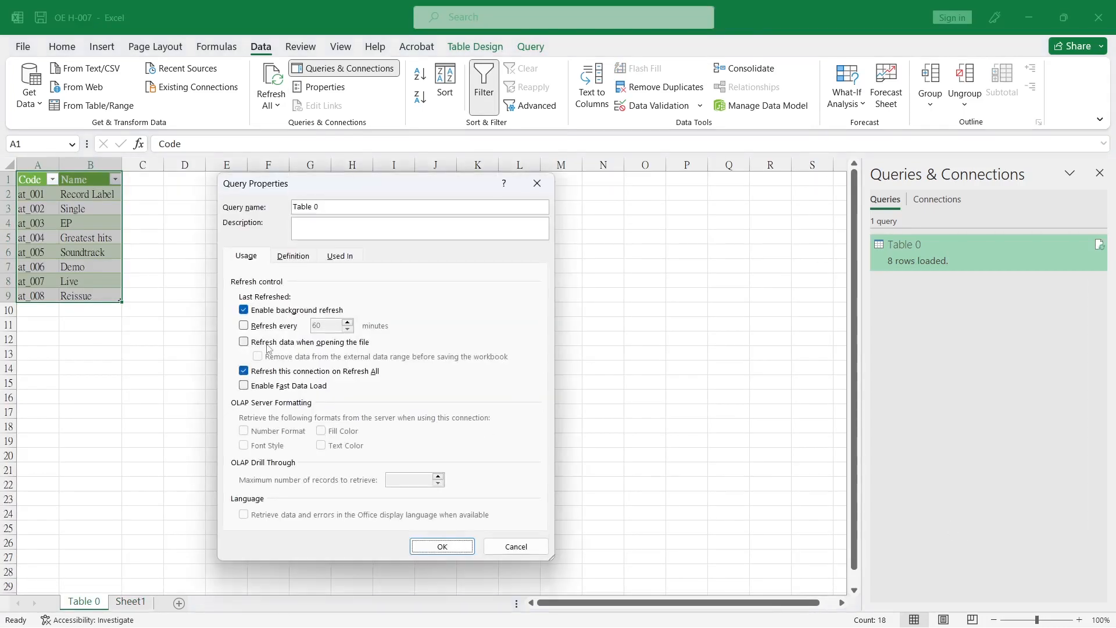
{"action": "left_click", "coordinate": [269, 344]}
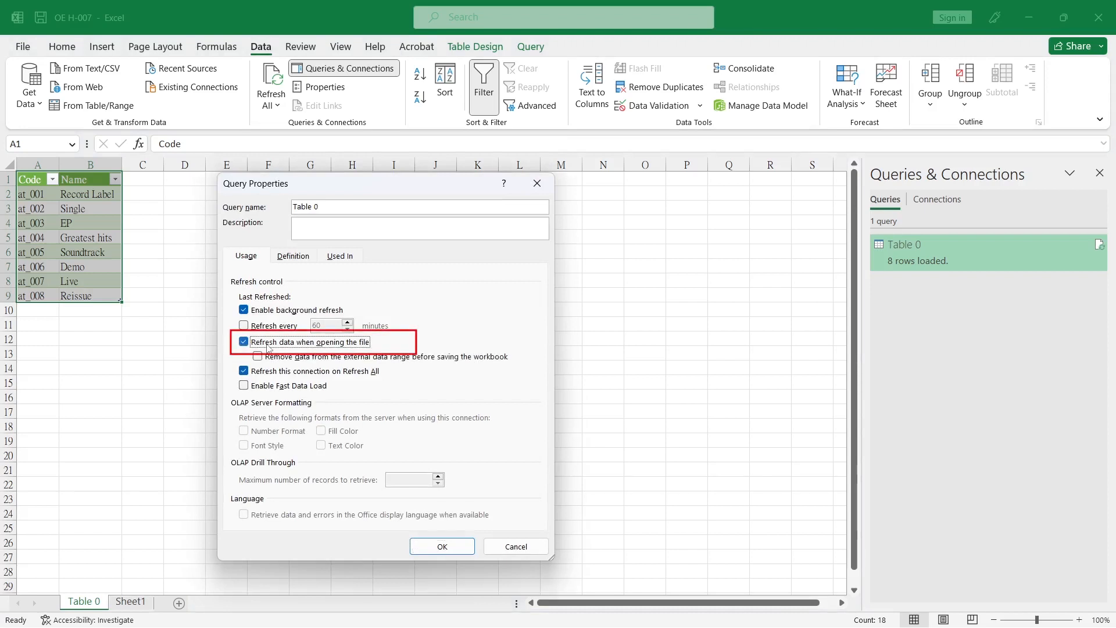
{"action": "left_click", "coordinate": [459, 545]}
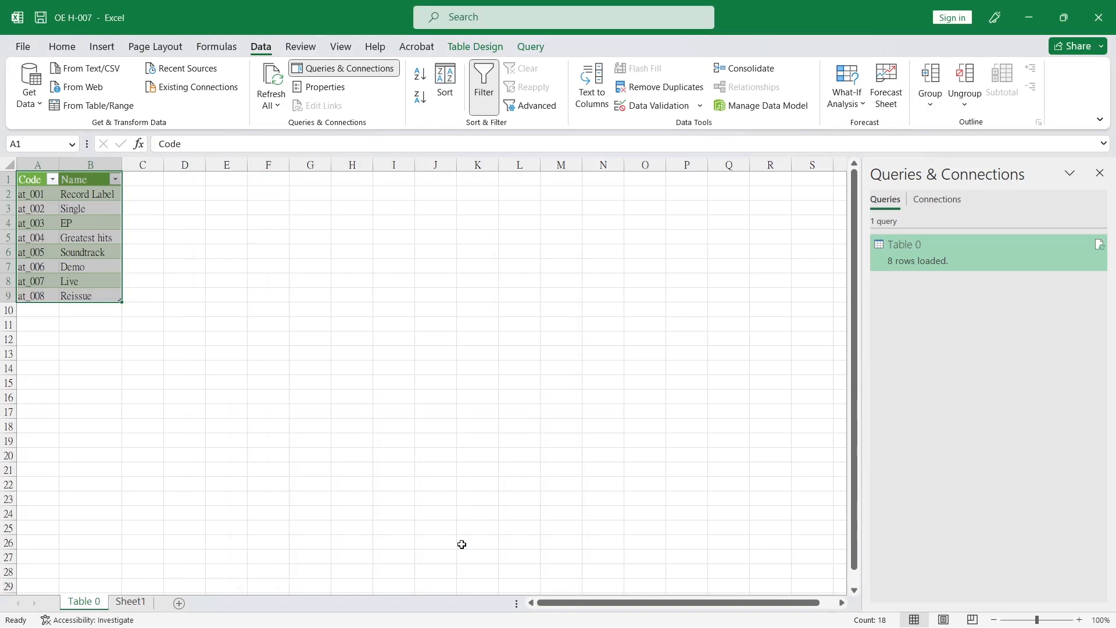
- Hide the Table 0 worksheet that holds the imported album type codes and names
{"action": "left_click", "coordinate": [131, 602]}
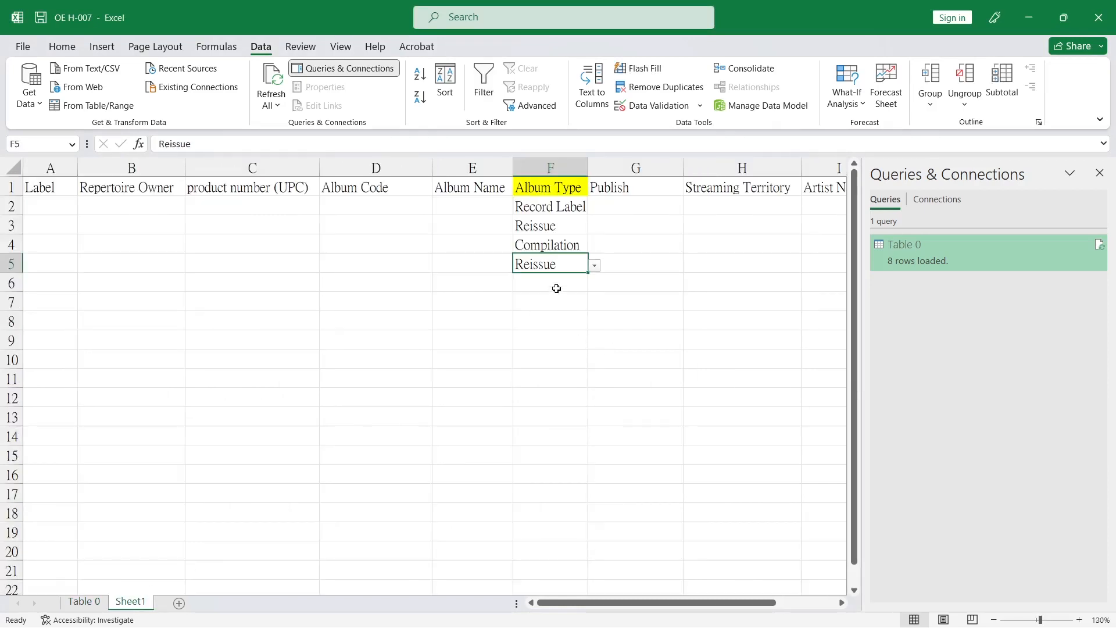
{"action": "left_click", "coordinate": [91, 606]}
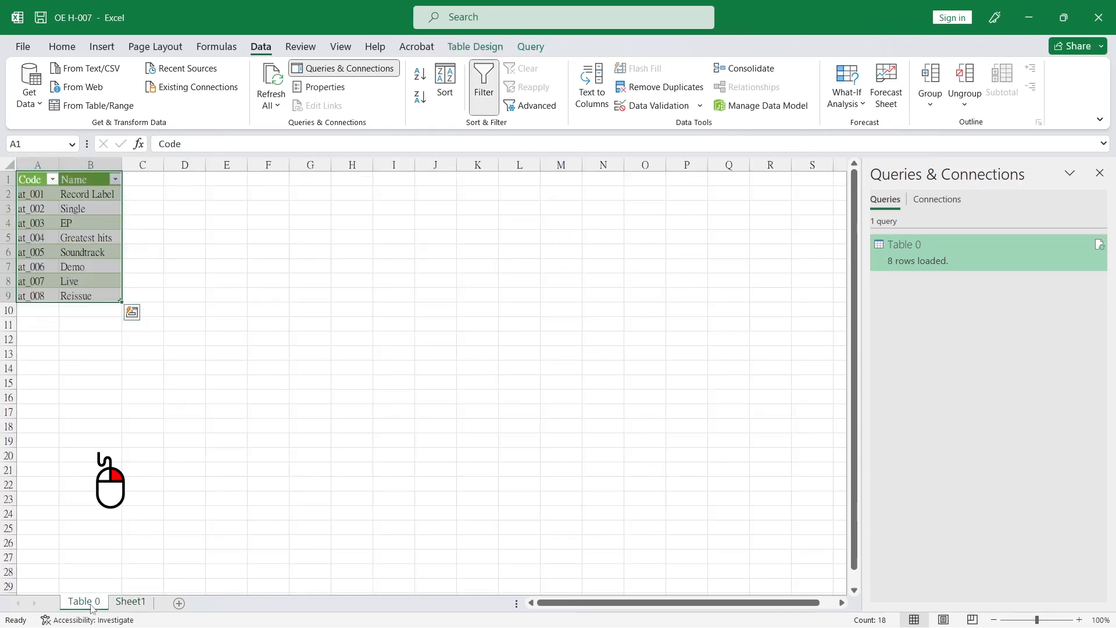
{"action": "right_click", "coordinate": [91, 606]}
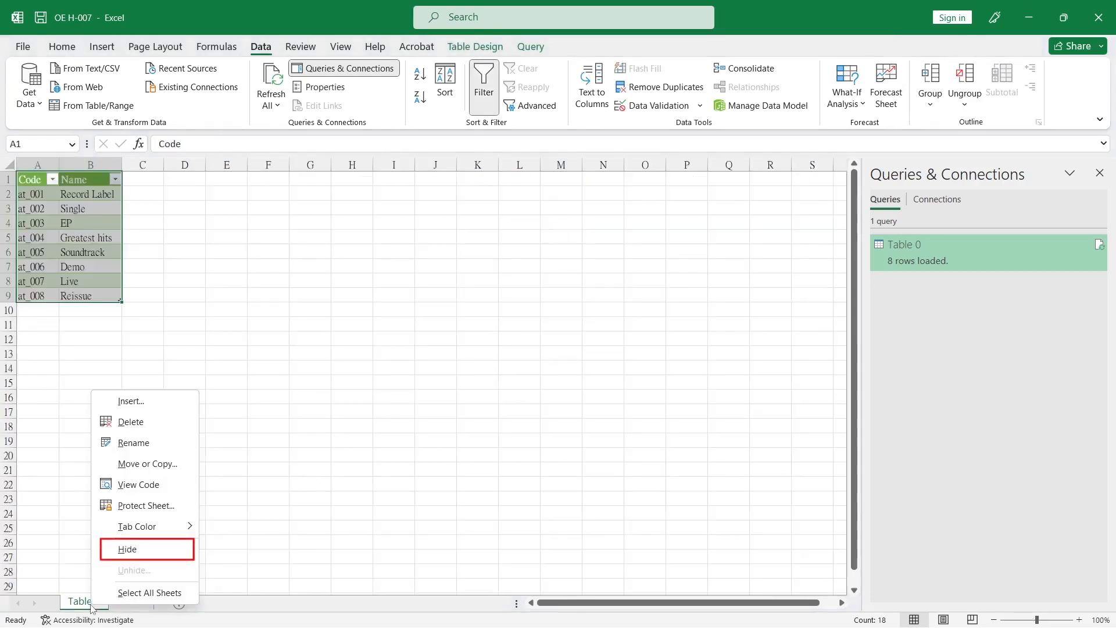
{"action": "left_click", "coordinate": [129, 549]}
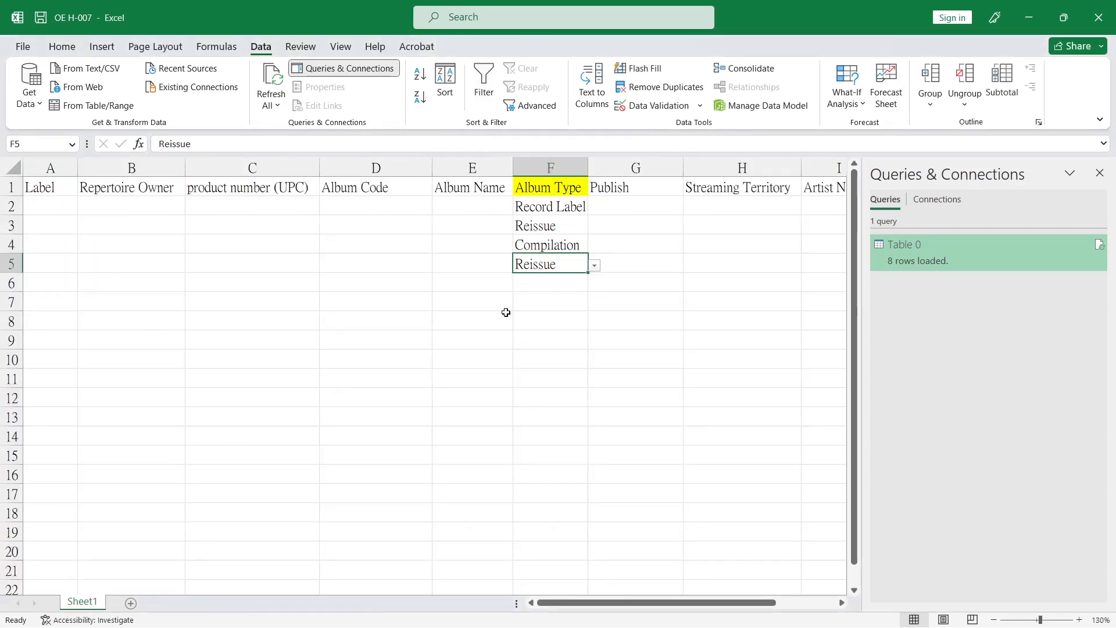
- Choose Soundtrack in F6 from the Album Type dropdown on Sheet1
{"action": "left_click", "coordinate": [548, 284]}
{"action": "left_click", "coordinate": [595, 285]}
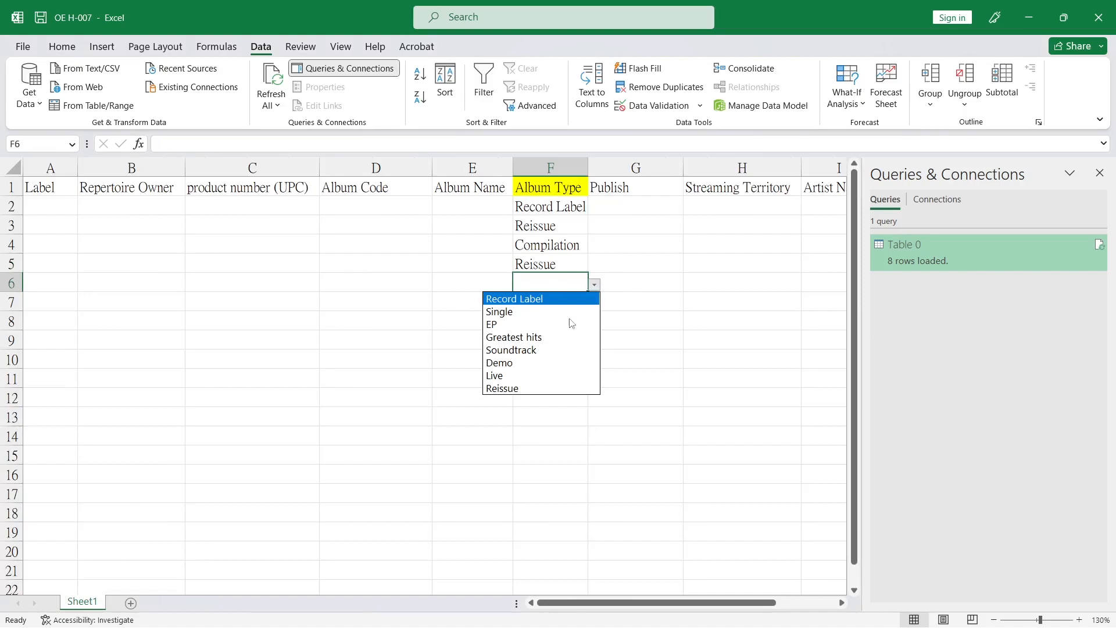
{"action": "left_click", "coordinate": [551, 350]}
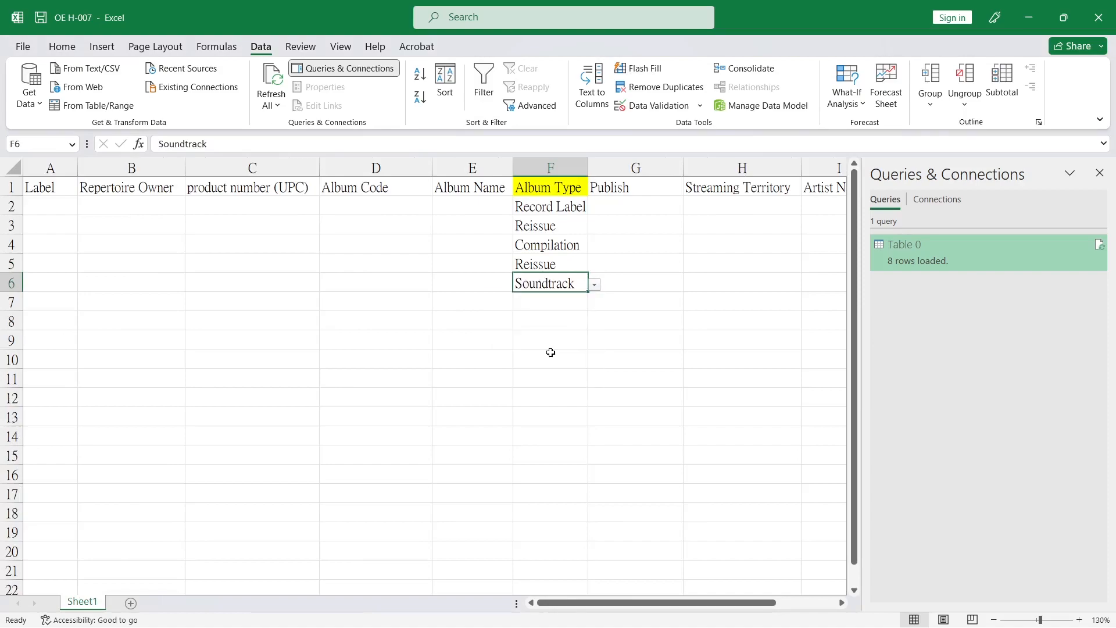